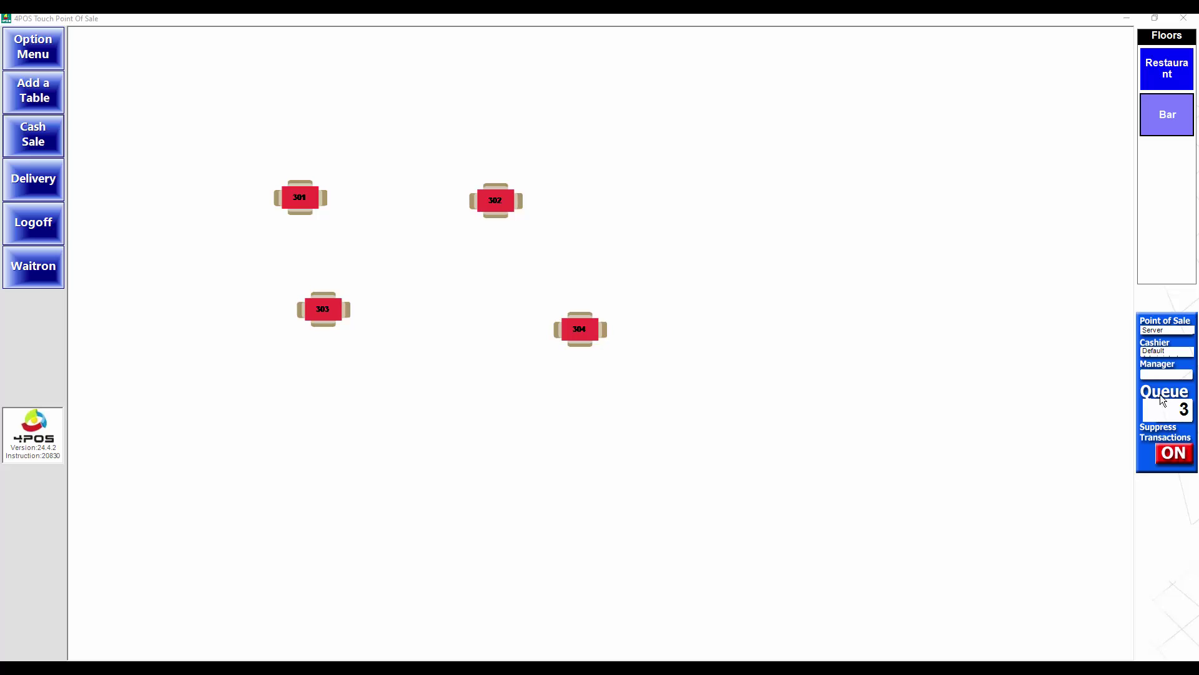
Attempt a Waitron Cashup from the options menu and dismiss the Outstanding Transactions warning
left_click(33, 46)
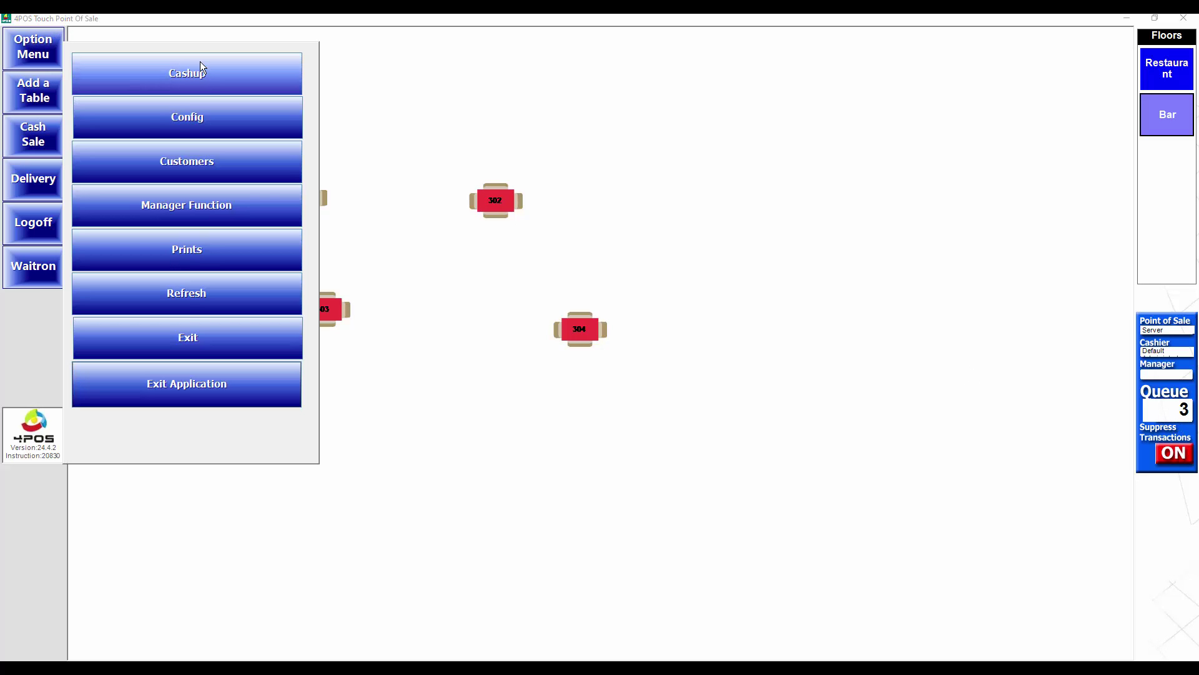
left_click(225, 67)
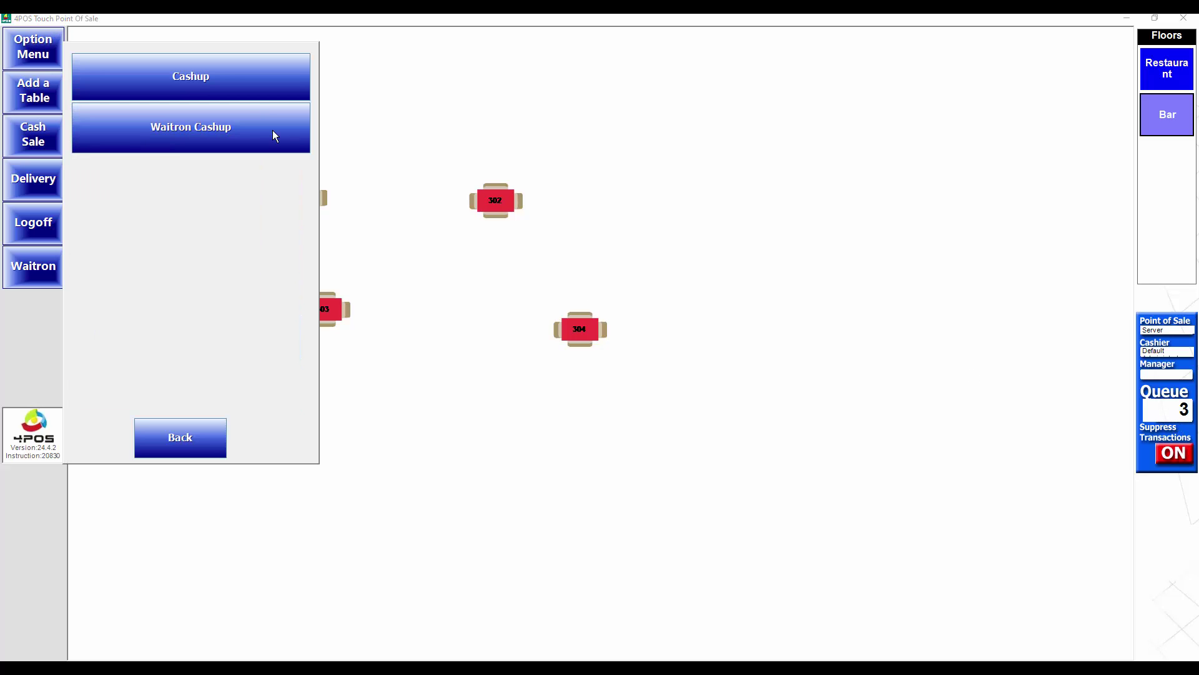
left_click(217, 138)
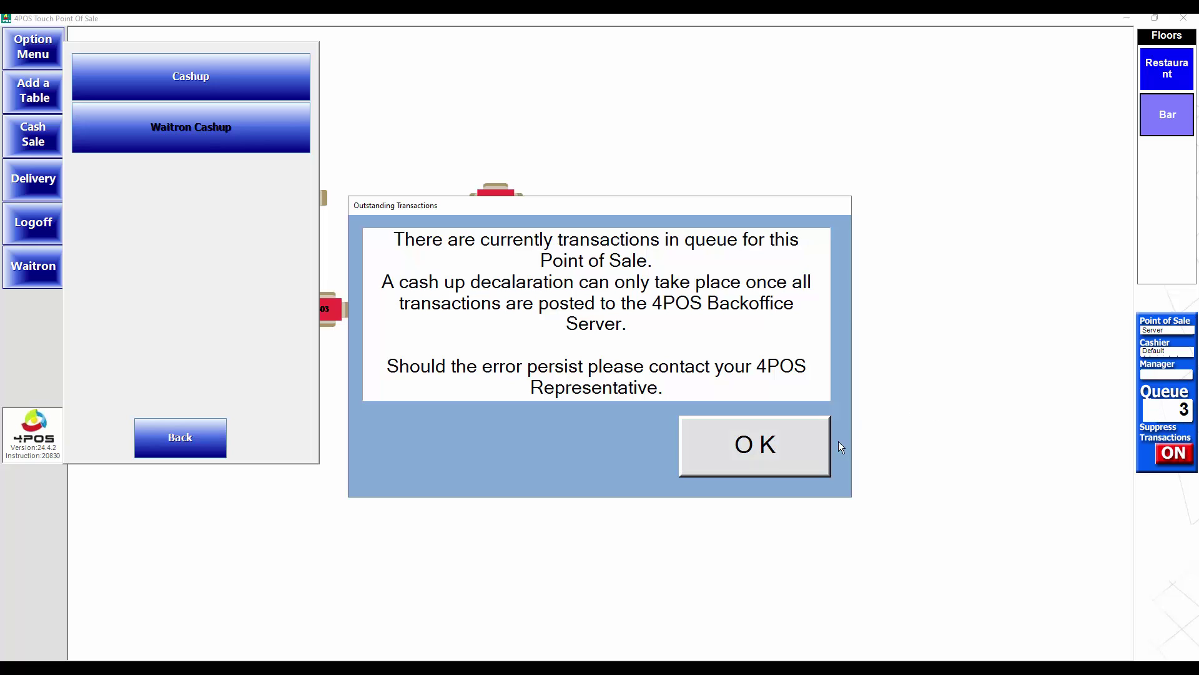
left_click(749, 442)
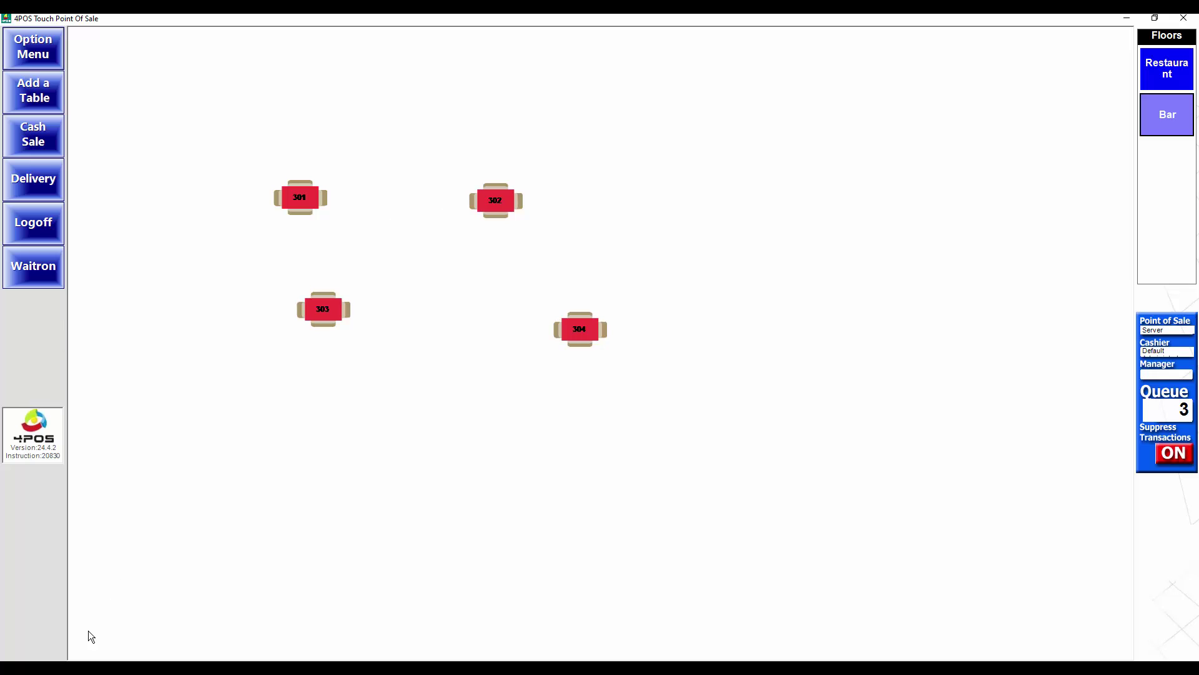
Launch 4POS Scan, minimize the Domain Controller, and log in with the prefilled access code
key("super")
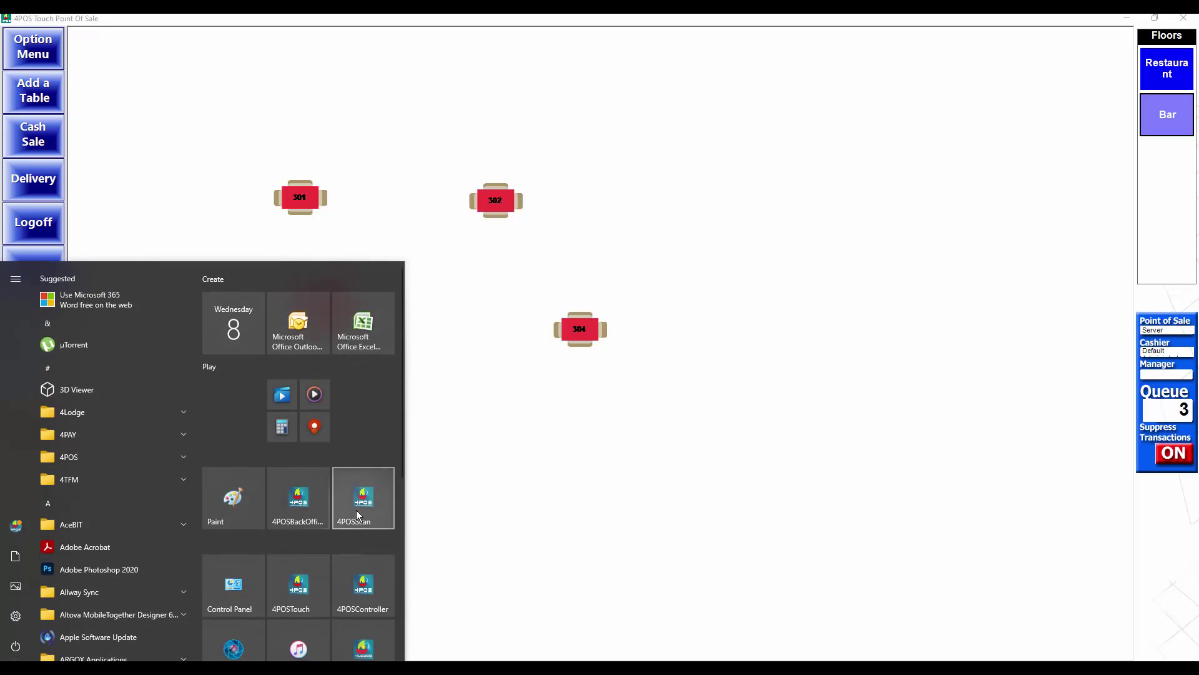
left_click(356, 509)
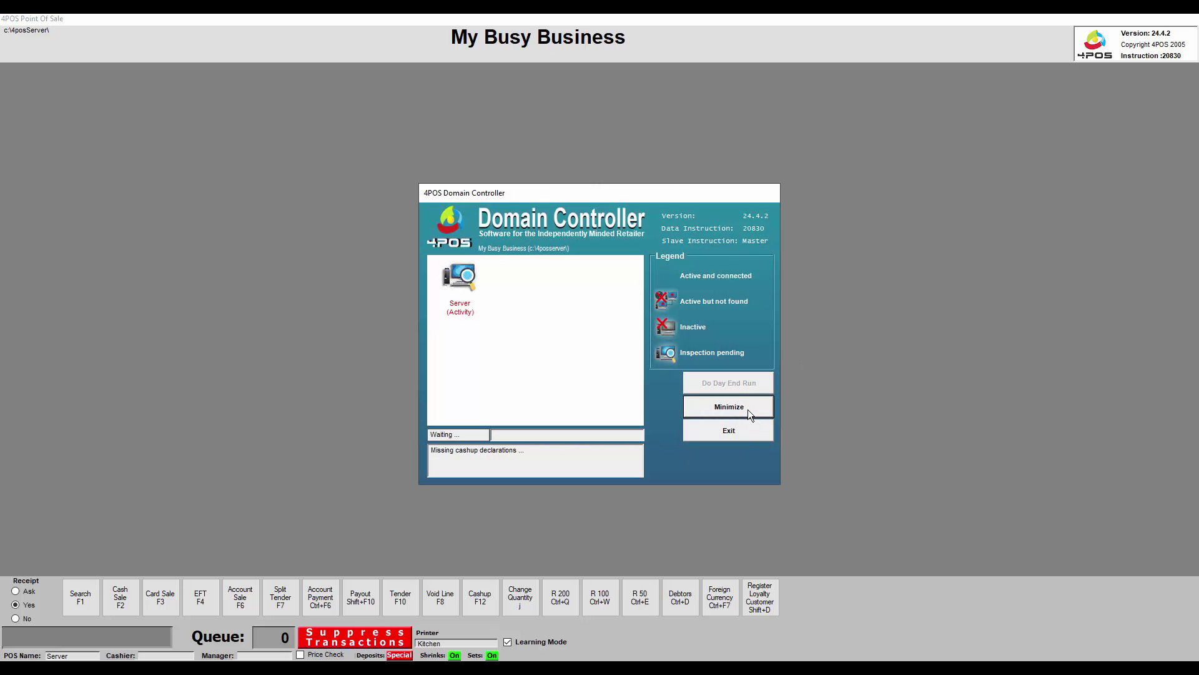
left_click(747, 410)
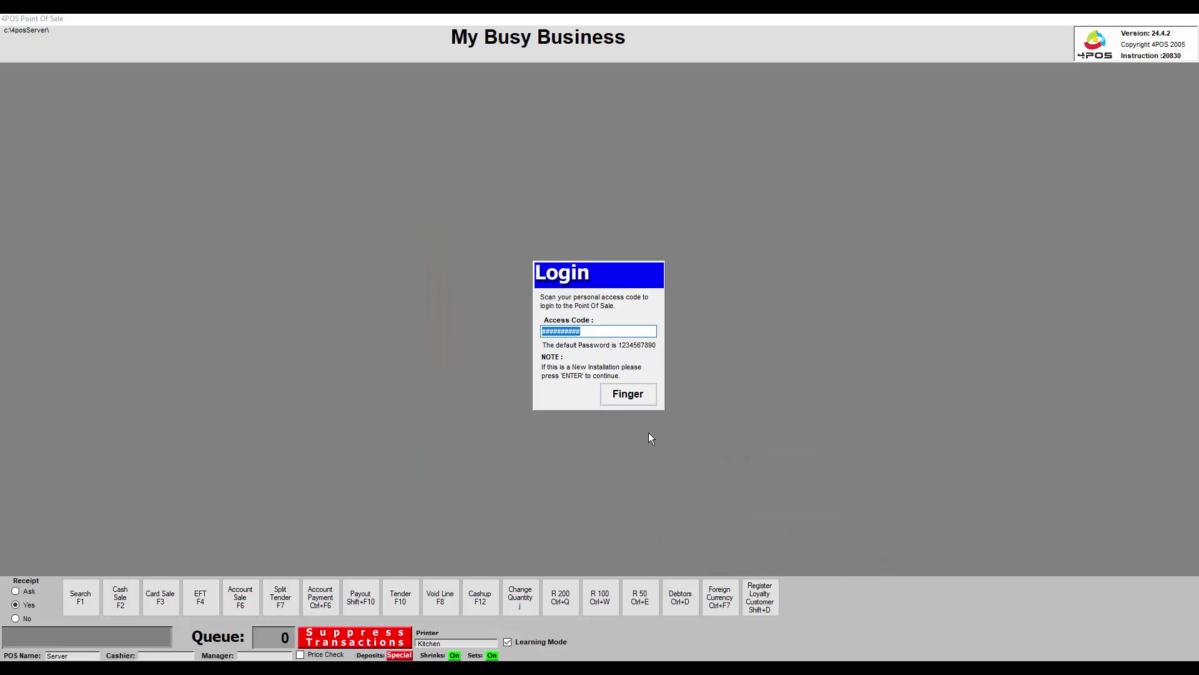
key("Return")
key("Return")
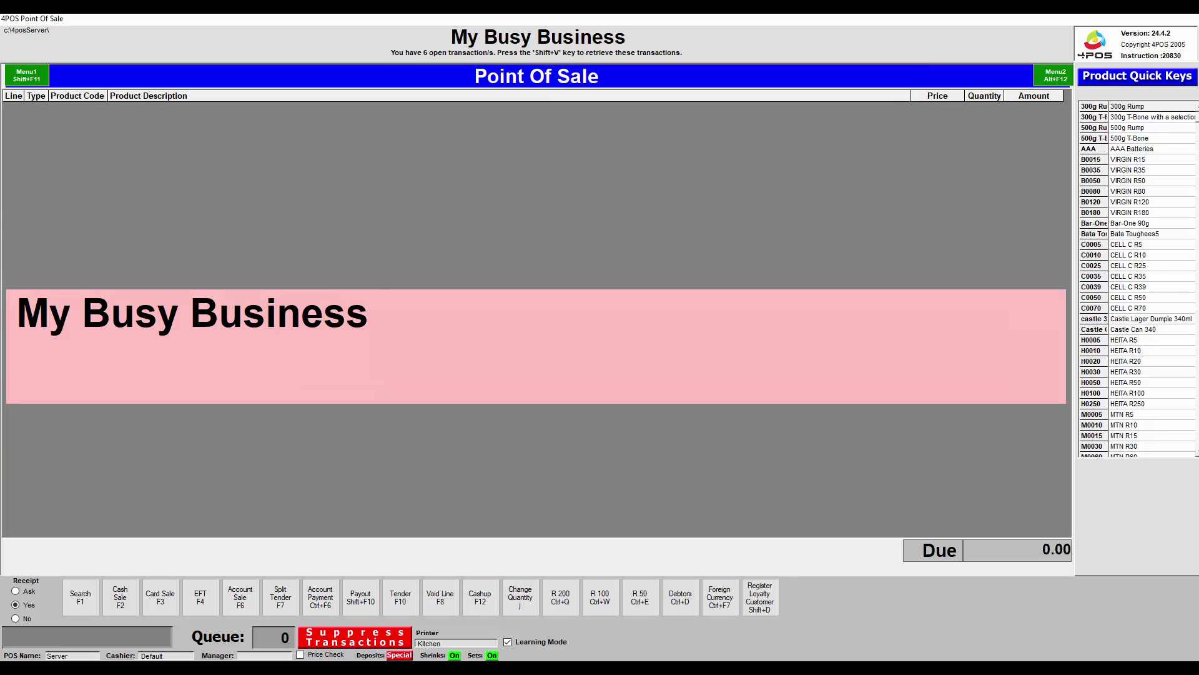
mouse_move(1009, 668)
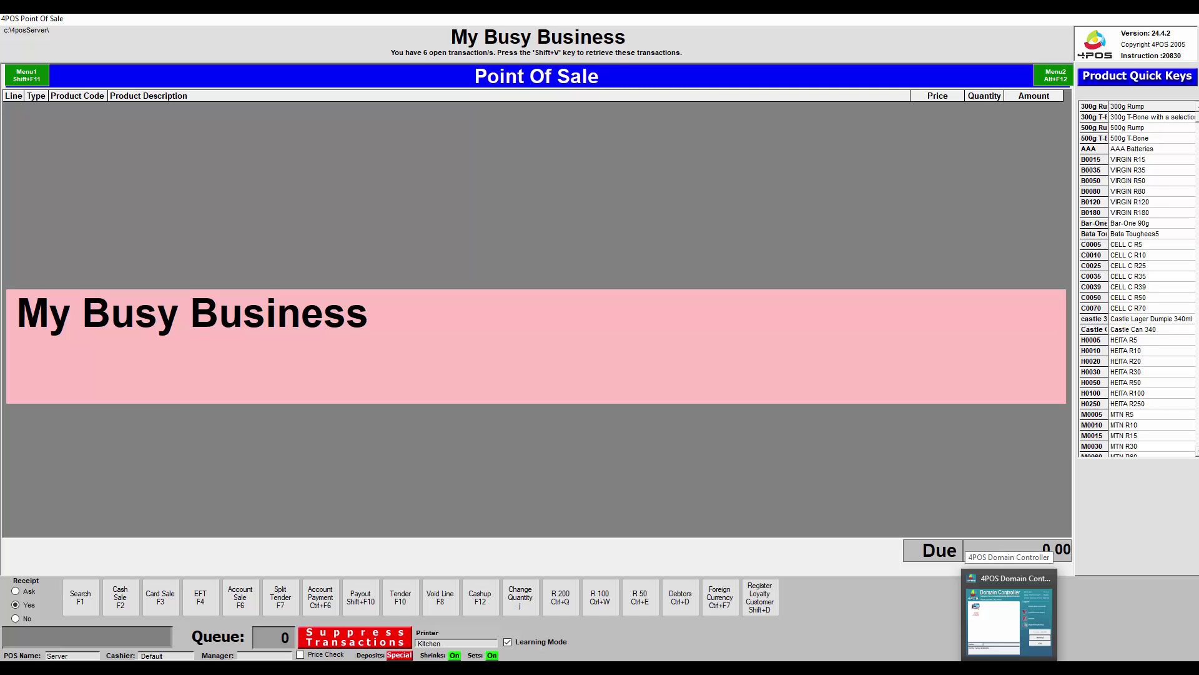
left_click(1009, 616)
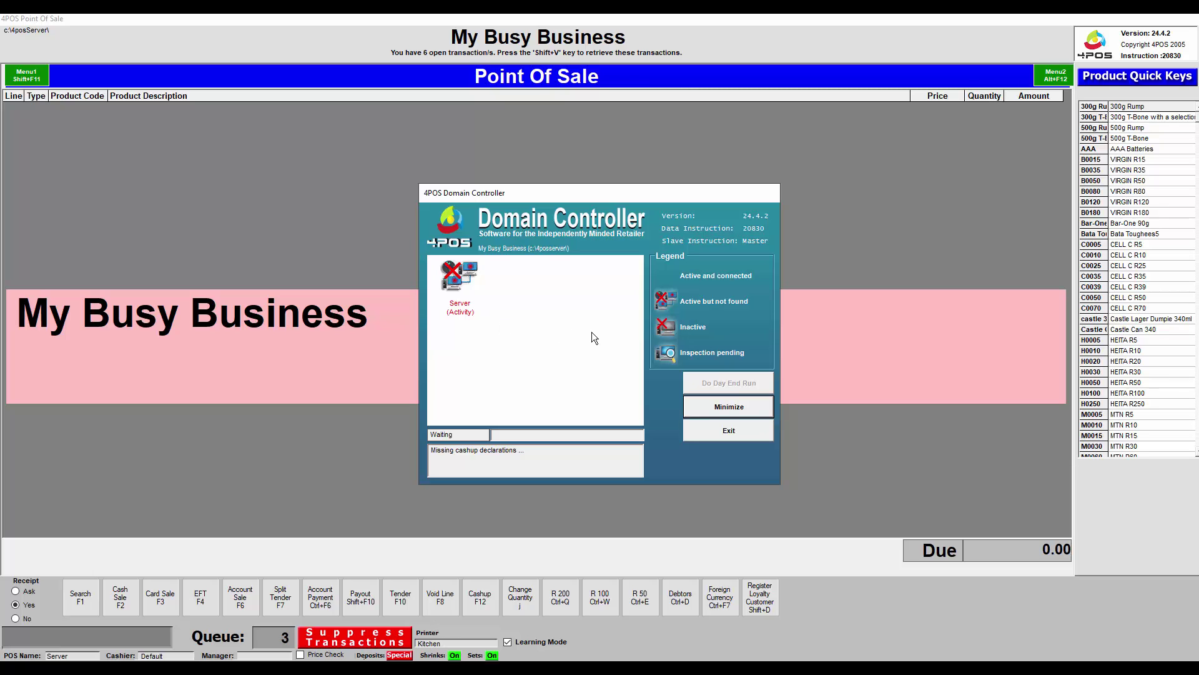
left_click(723, 409)
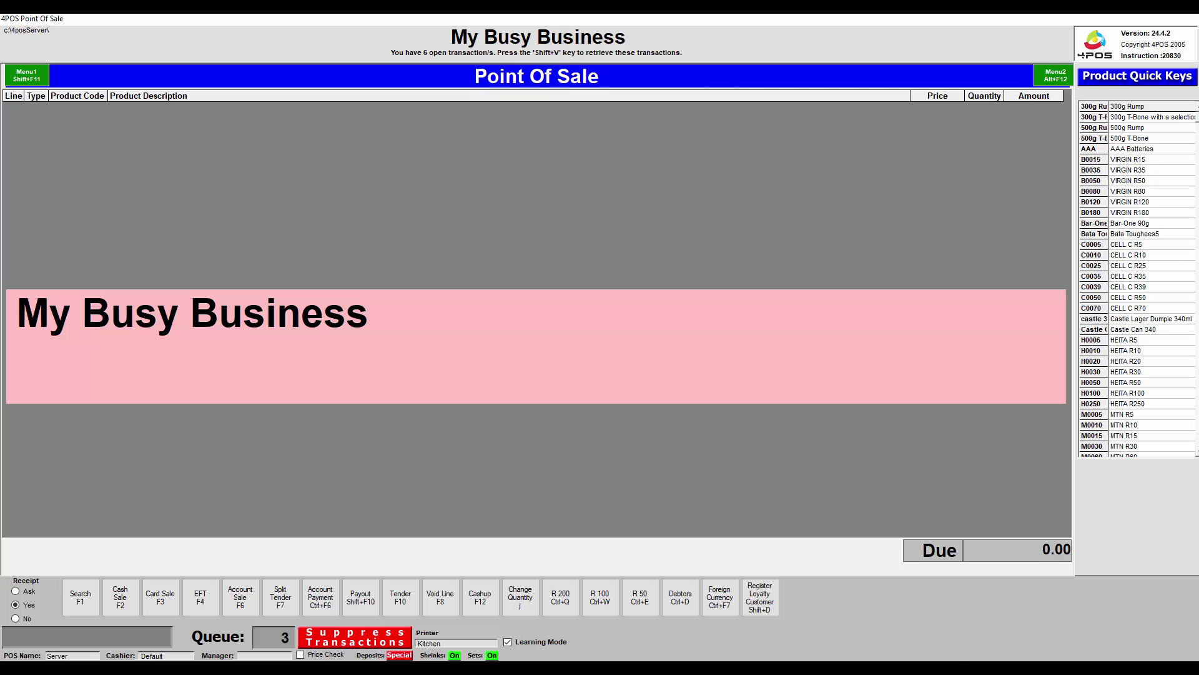
left_click(1014, 602)
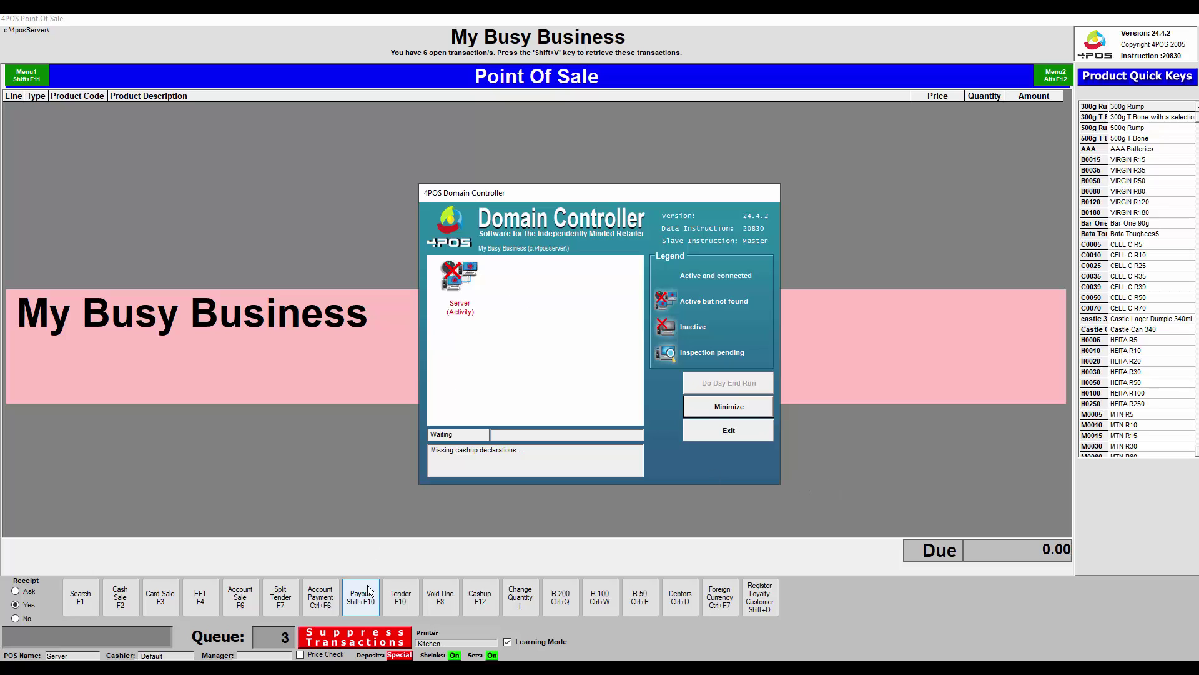
left_click(361, 548)
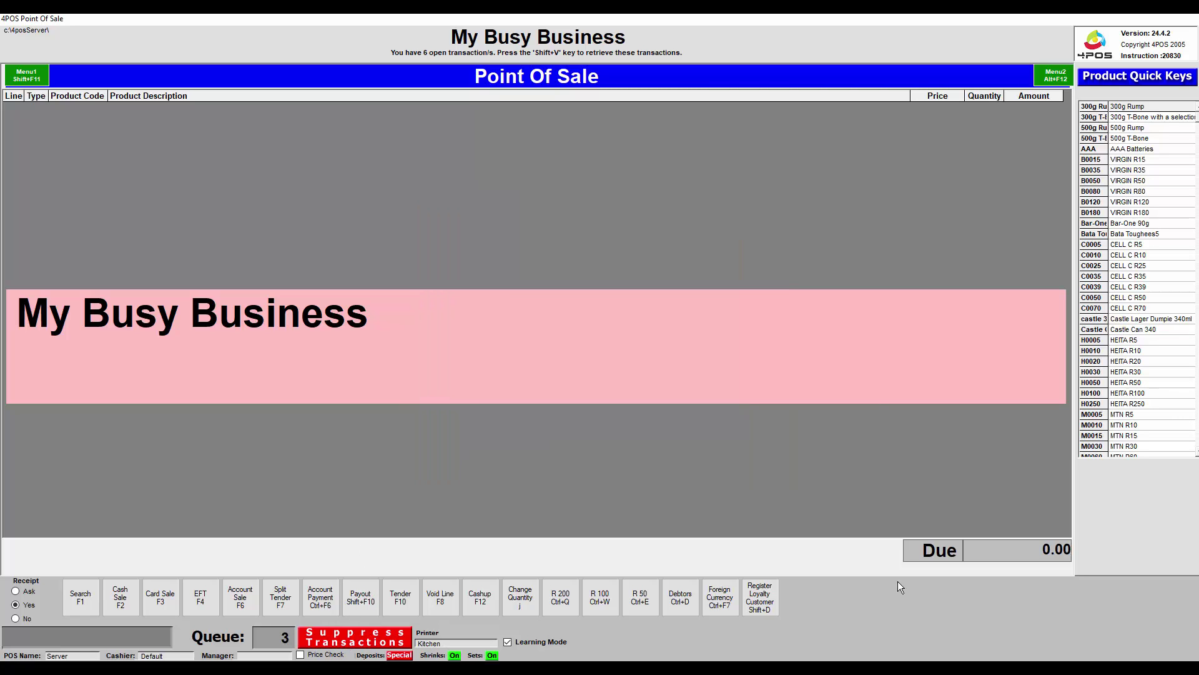
Exit the 4POS Scan point of sale and minimize the Domain Controller window
key("Escape")
key("Return")
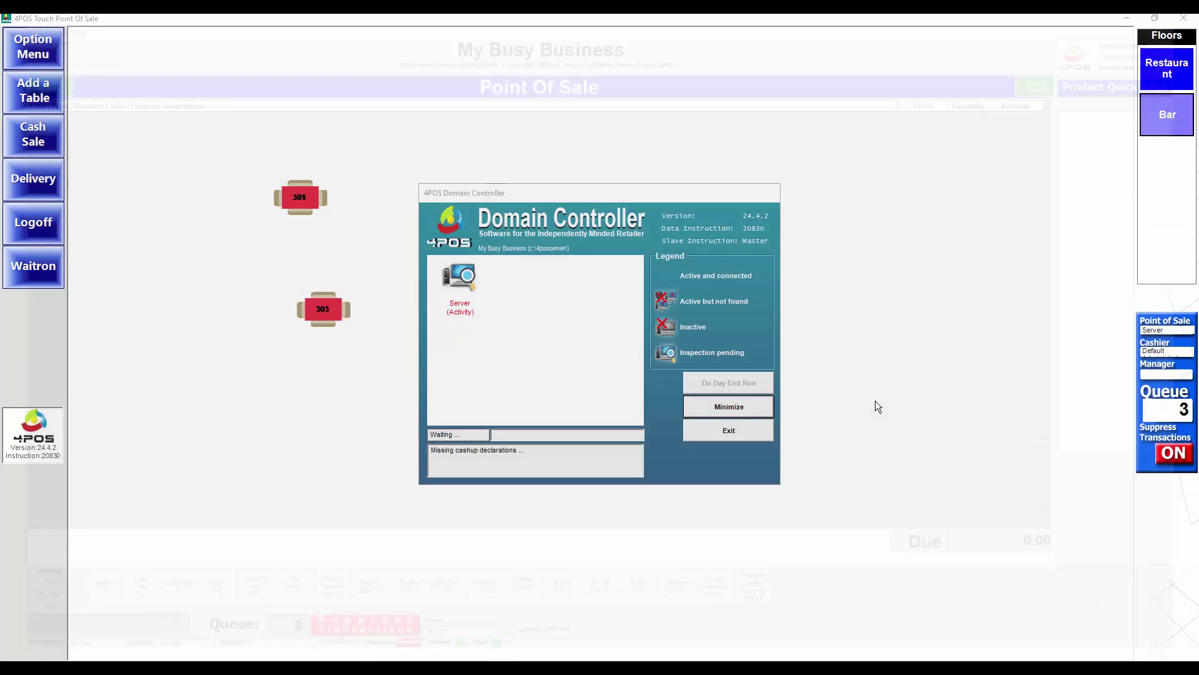
left_click(727, 414)
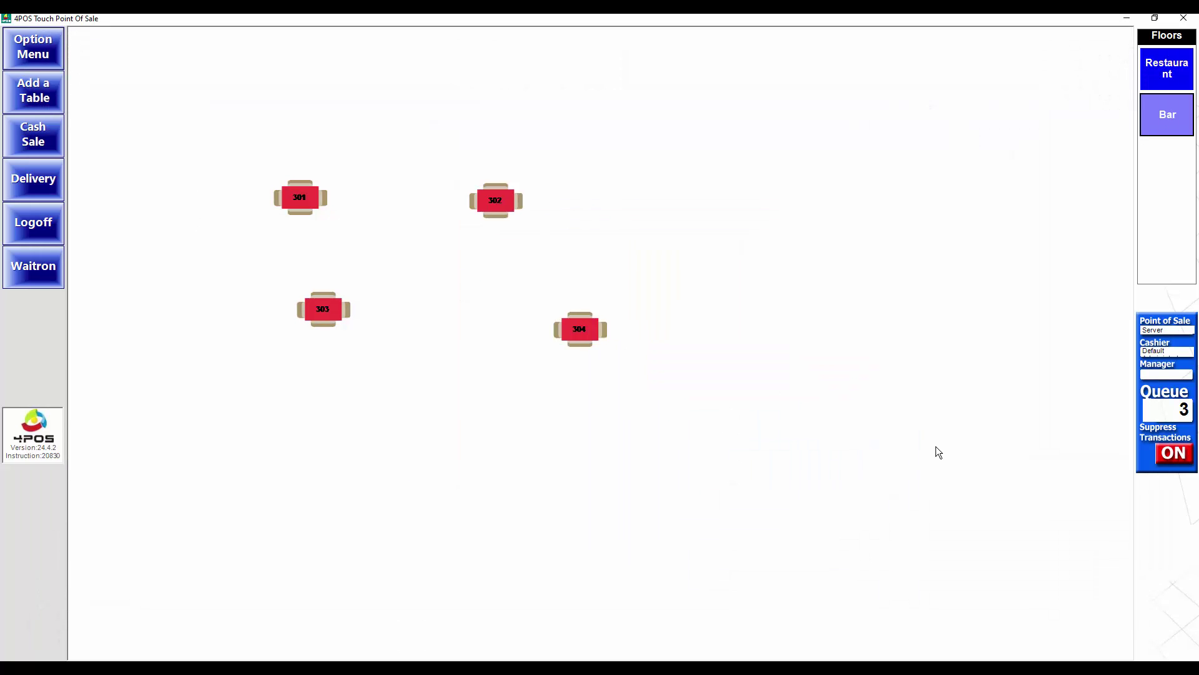
Turn off transaction suppression via Option Menu > Manager Function > Suppress
left_click(35, 50)
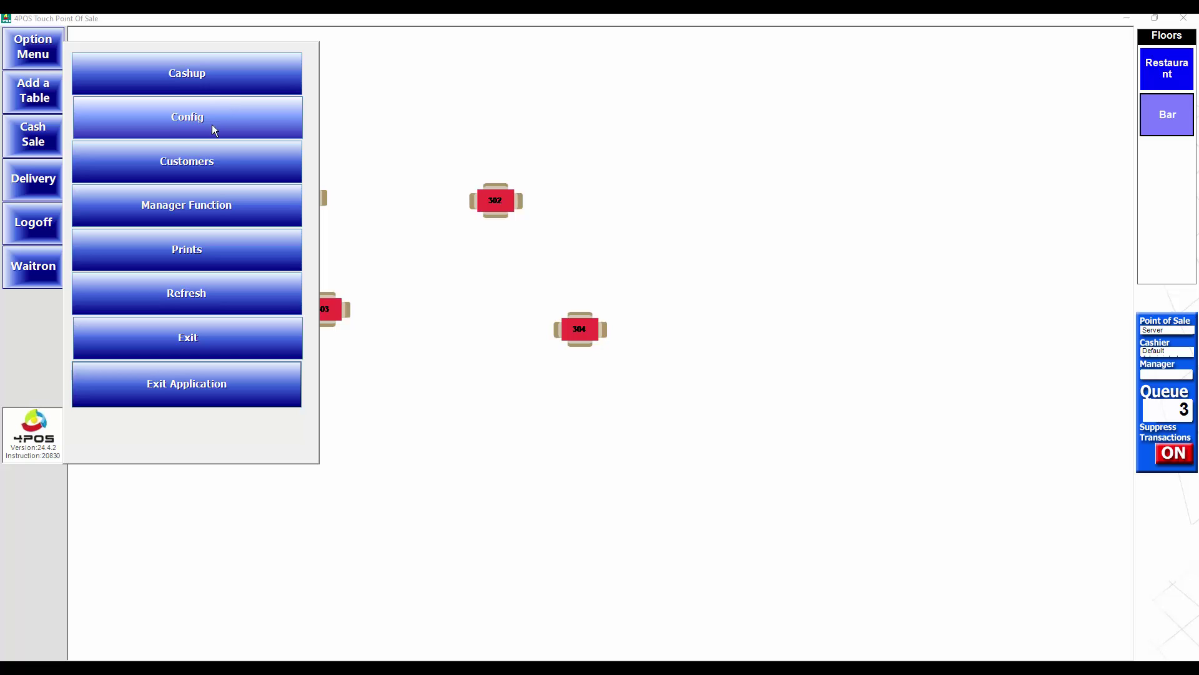
left_click(195, 206)
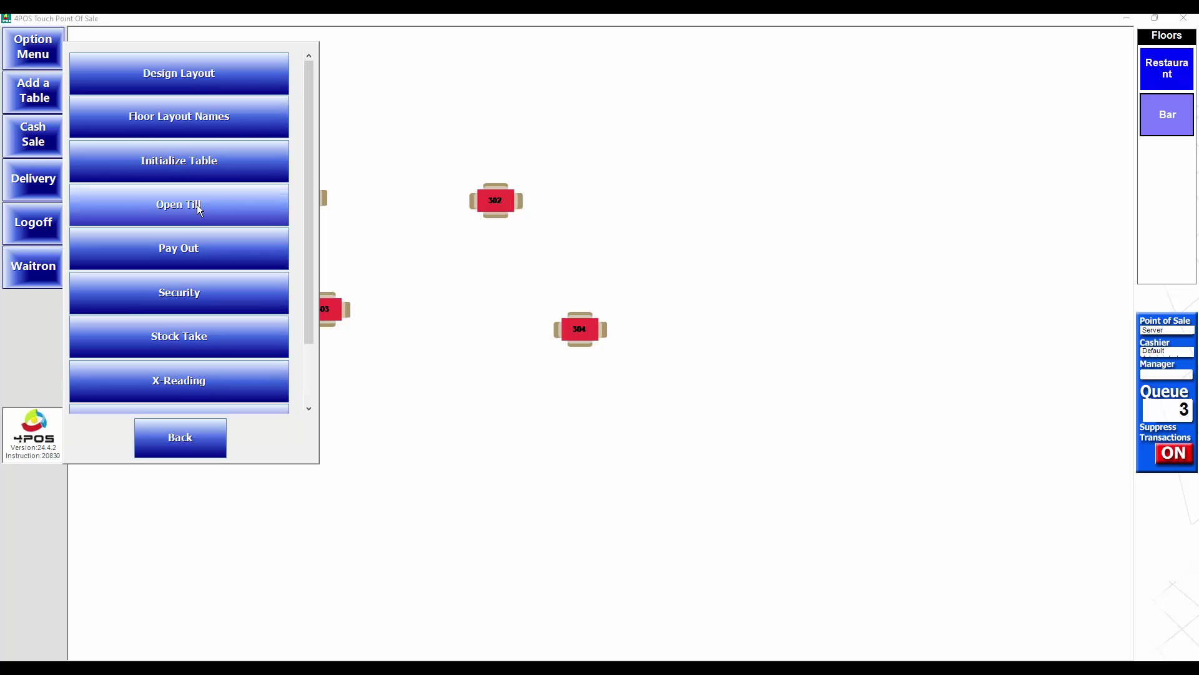
scroll(307, 204, "down", 3)
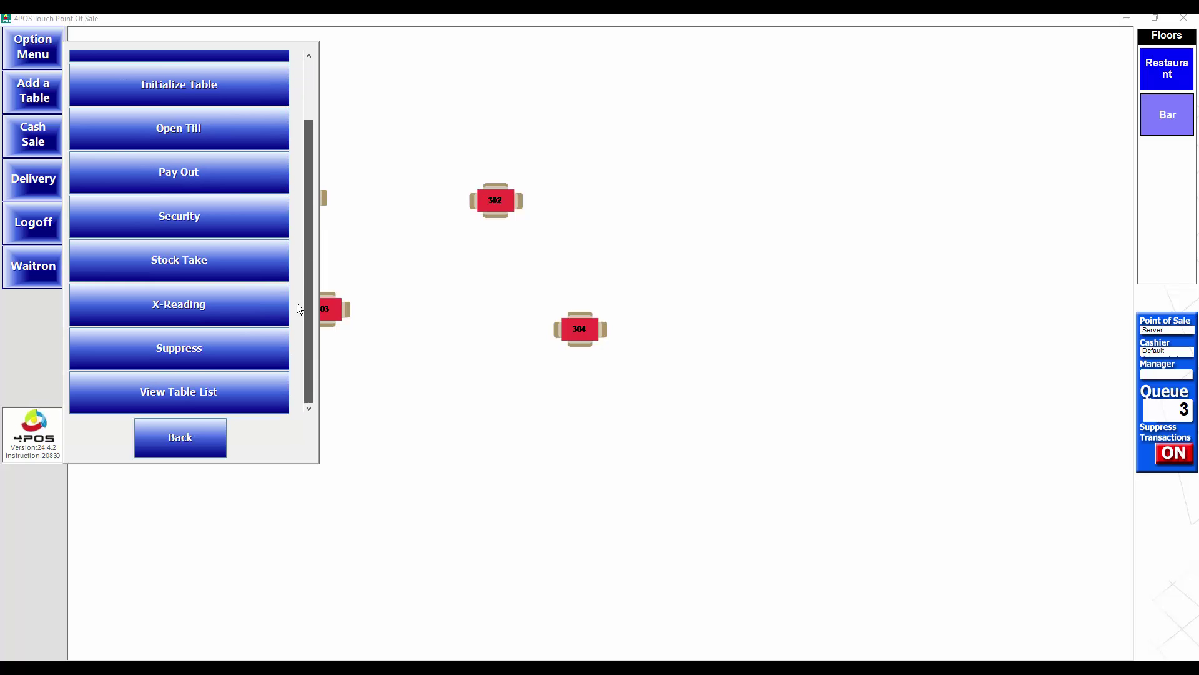
left_click(200, 349)
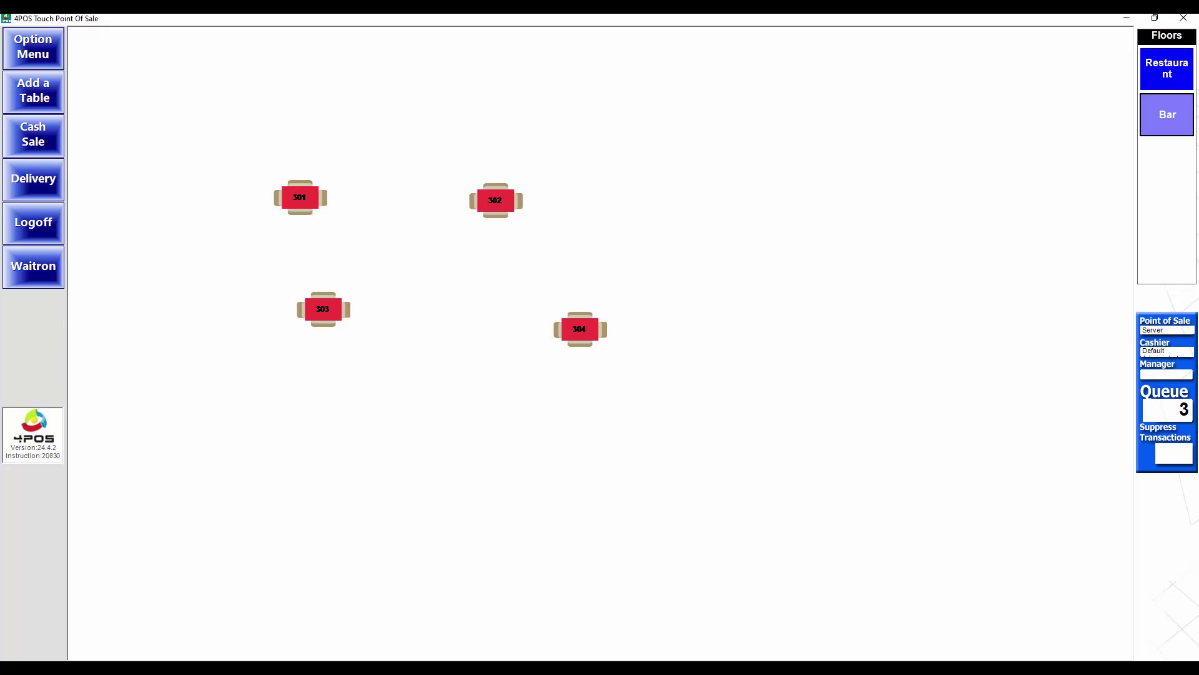
Relaunch 4POS Scan from Start and log in with the prefilled access code
key("super")
left_click(392, 508)
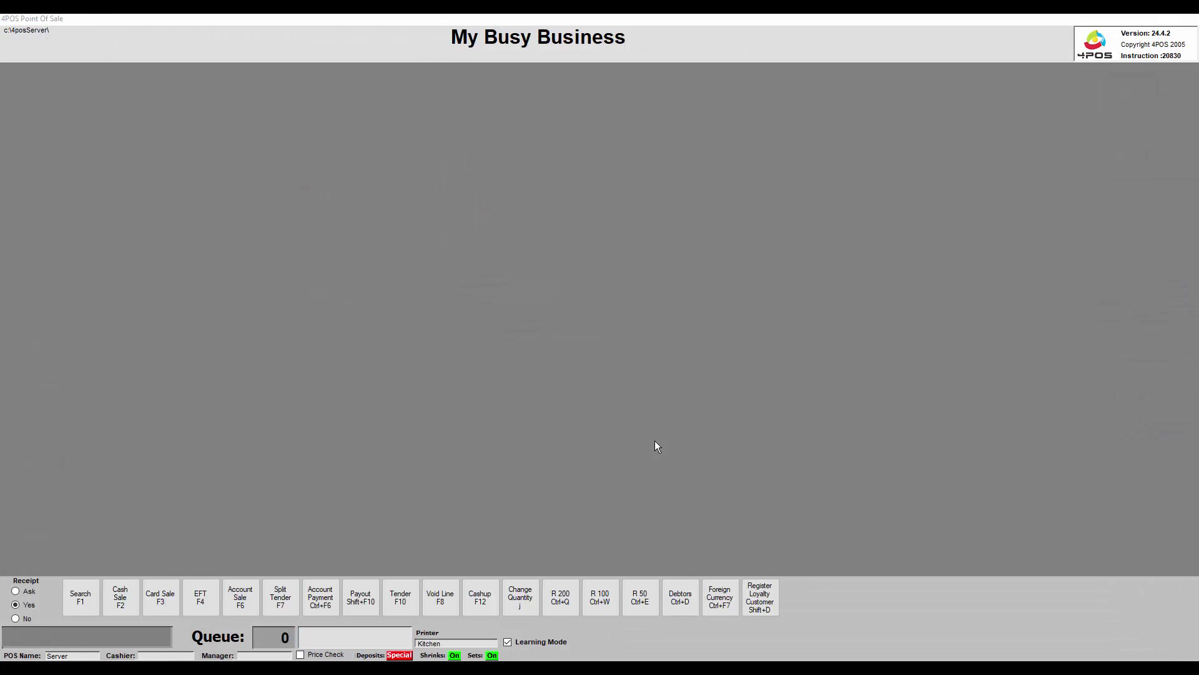
key("Return")
key("Return")
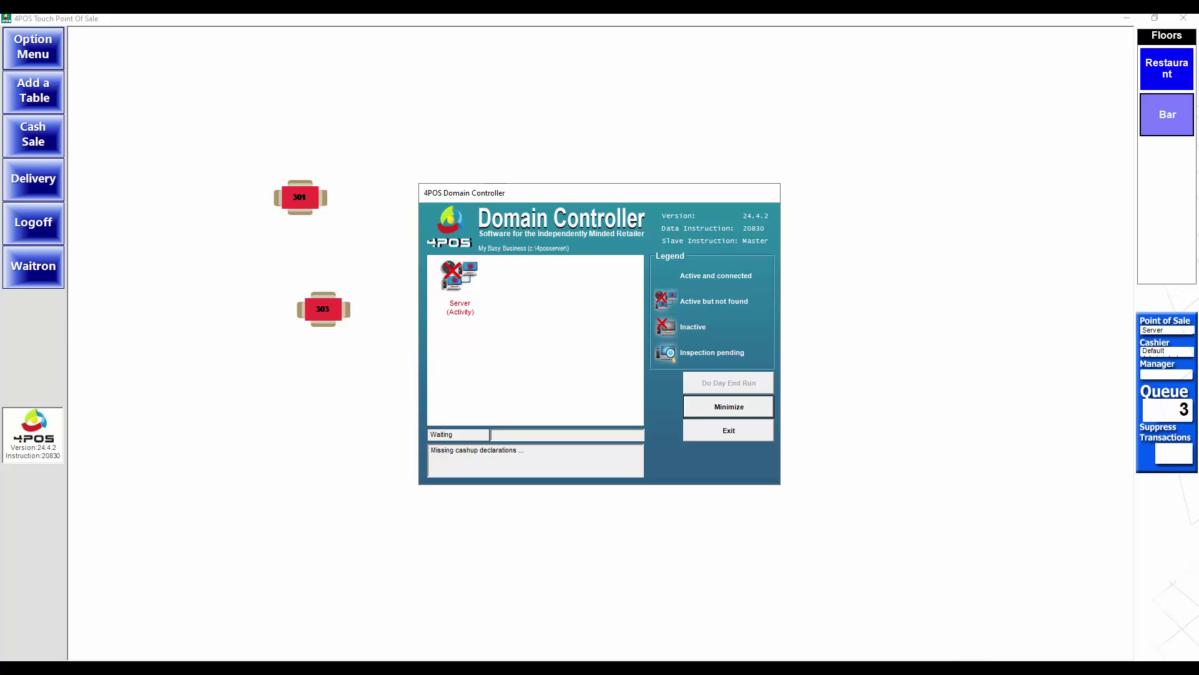
Bring 4POS Back Office forward and choose Store Setup and Security > Setup Point Of Sale
mouse_move(923, 667)
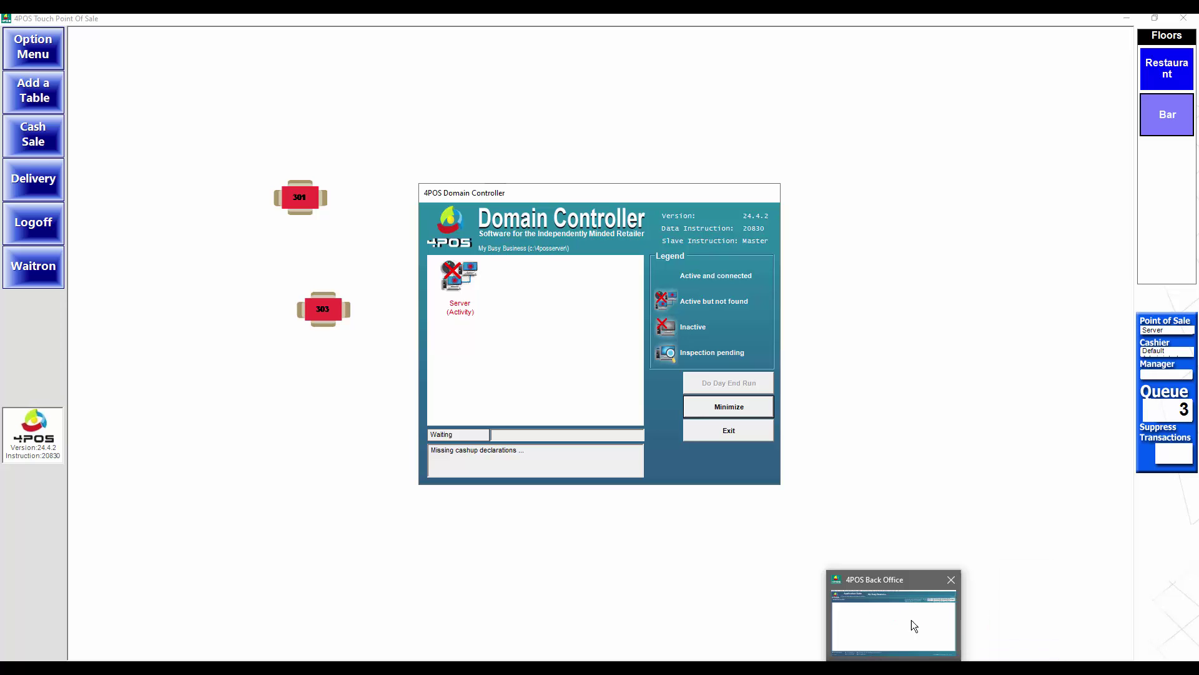
left_click(913, 609)
left_click(319, 32)
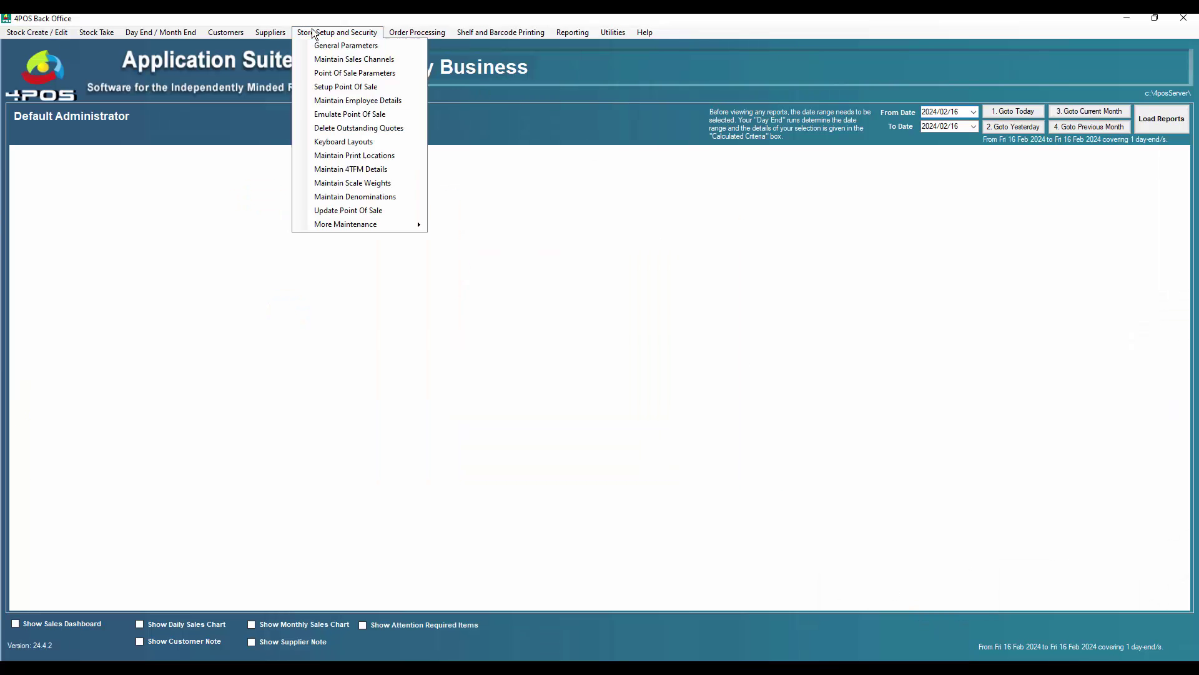
left_click(345, 86)
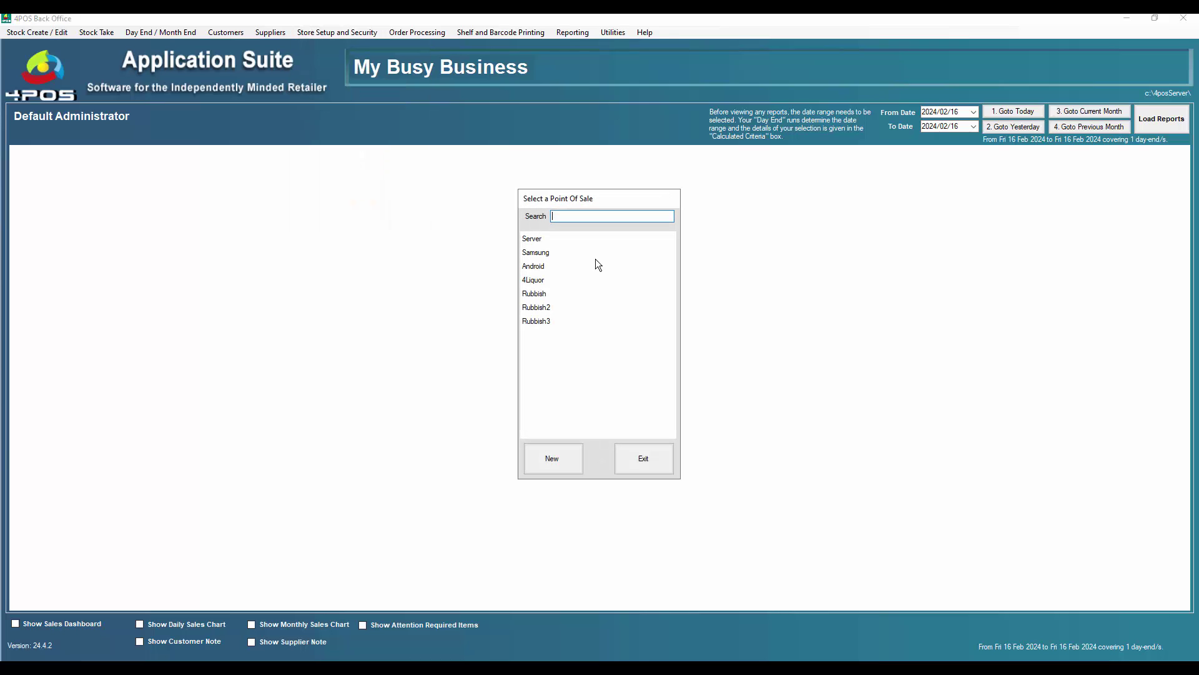
Open the Server point of sale and replace network address 'localhost1' with 'Localhost'
double_click(537, 241)
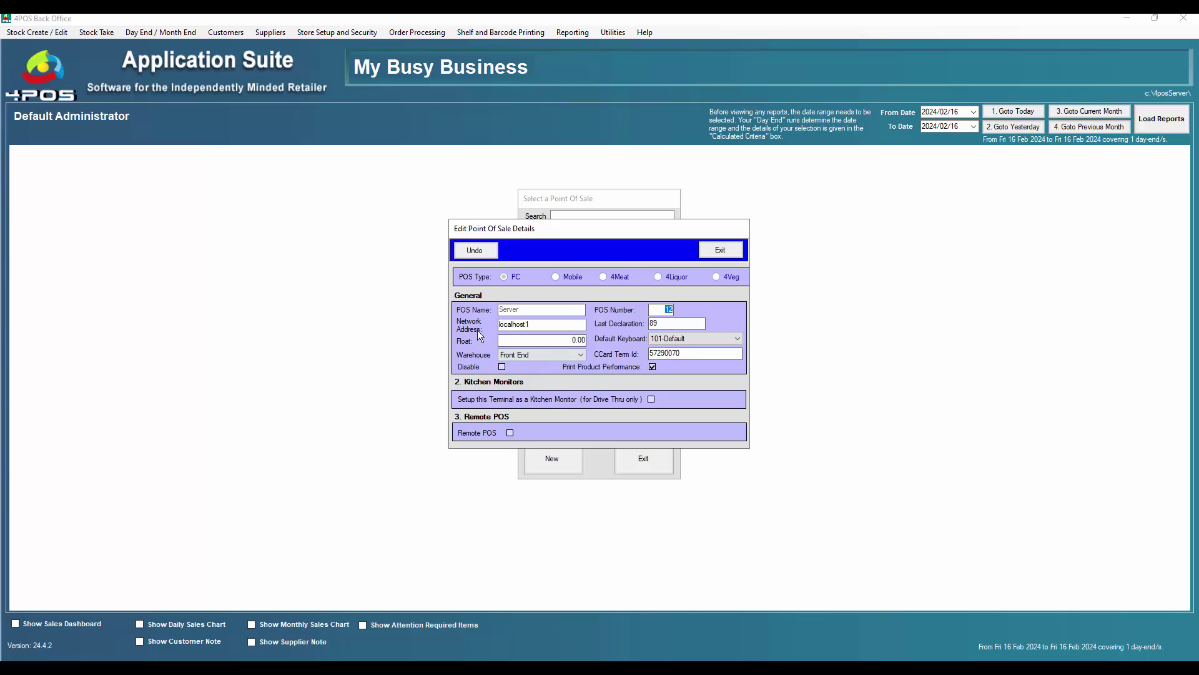
left_click(547, 324)
key("BackSpace")
key("BackSpace")
key("BackSpace")
key("BackSpace")
key("BackSpace")
key("BackSpace")
key("BackSpace")
key("BackSpace")
key("BackSpace")
key("BackSpace")
type("Serve")
key("BackSpace")
key("BackSpace")
key("BackSpace")
key("BackSpace")
key("BackSpace")
key("BackSpace")
type("Local")
key("BackSpace")
key("BackSpace")
type("alhost")
Try enabling Remote POS for Server and dismiss the not-configured warning, leaving it off
left_click(511, 433)
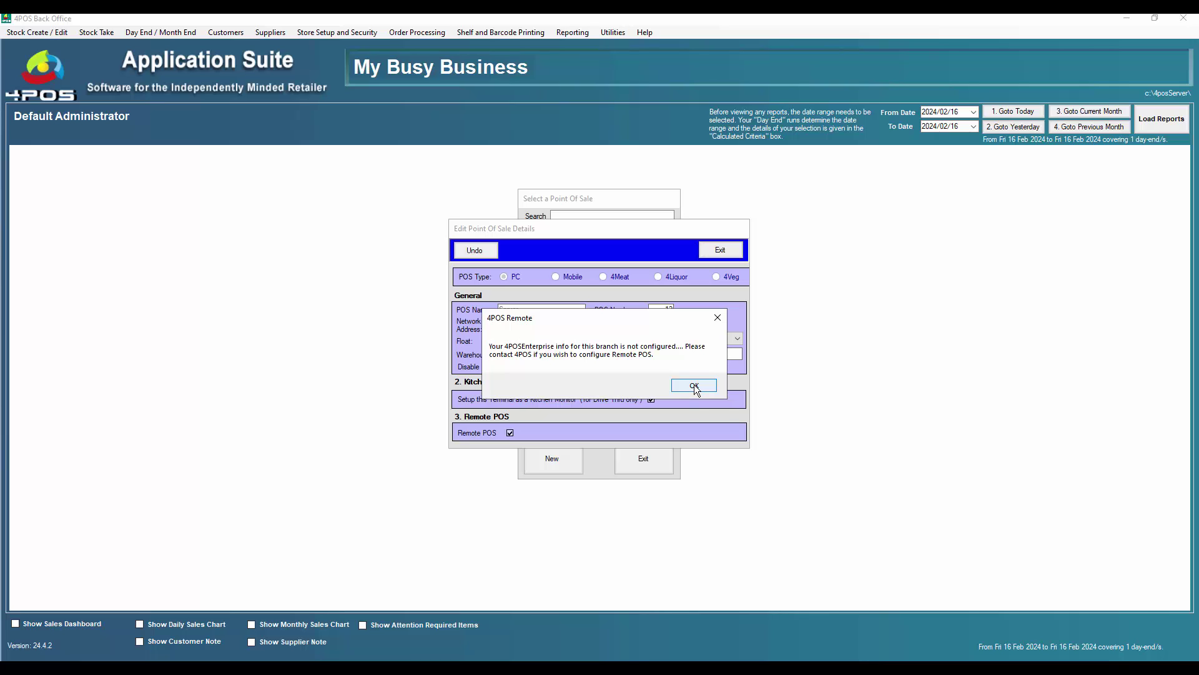
left_click(695, 384)
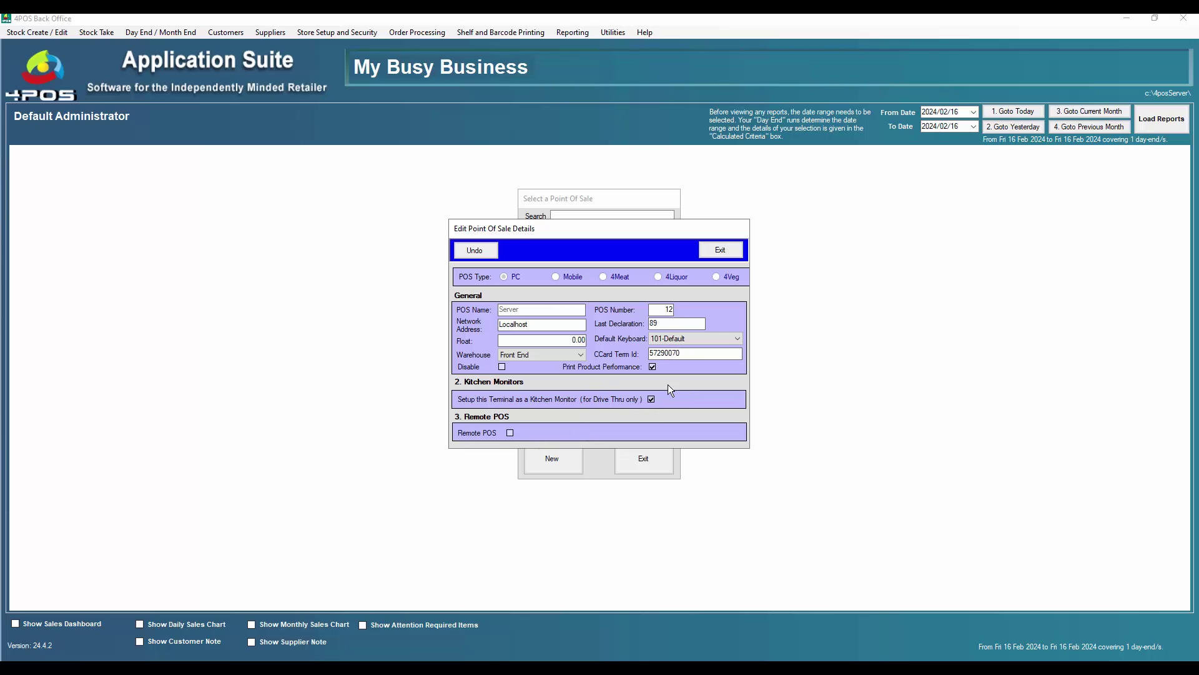
Close the Server details and POS list declining the POS update, then reopen Store Setup and Security
left_click(721, 252)
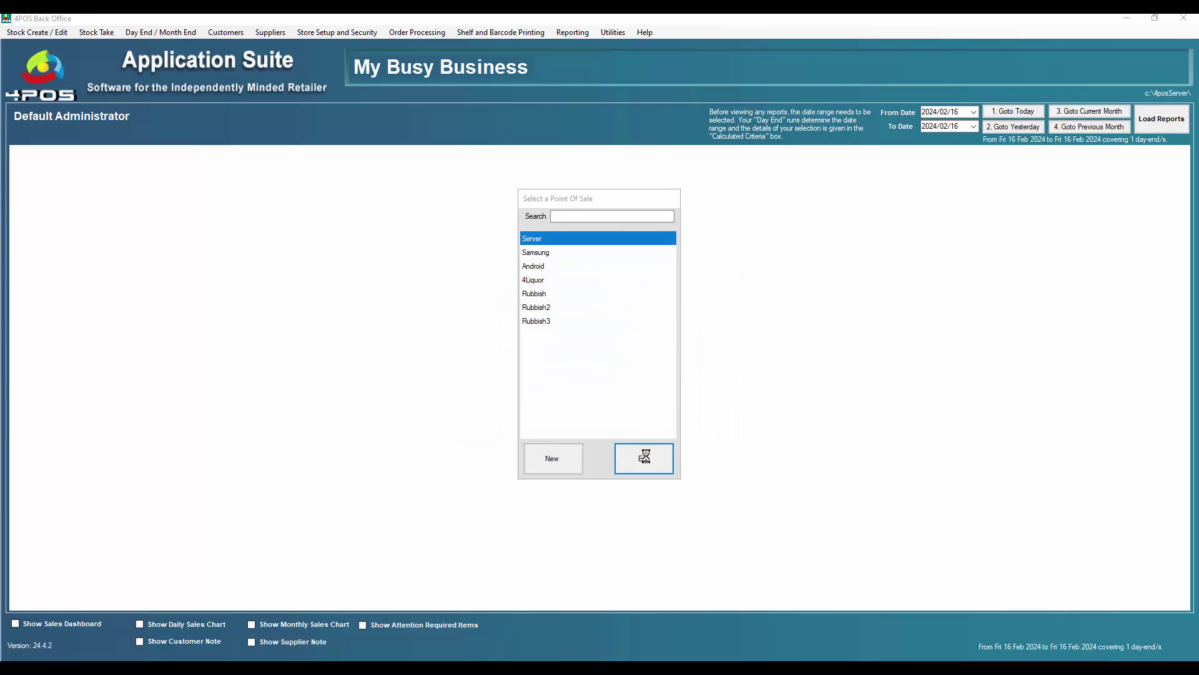
left_click(646, 455)
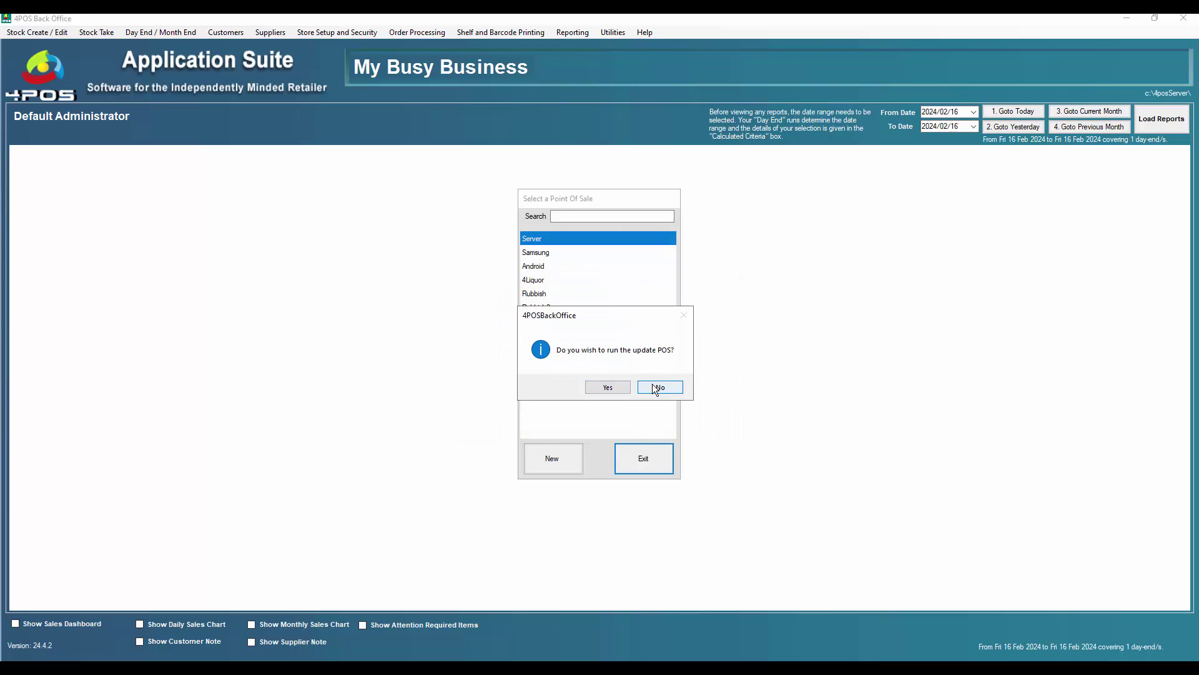
left_click(655, 389)
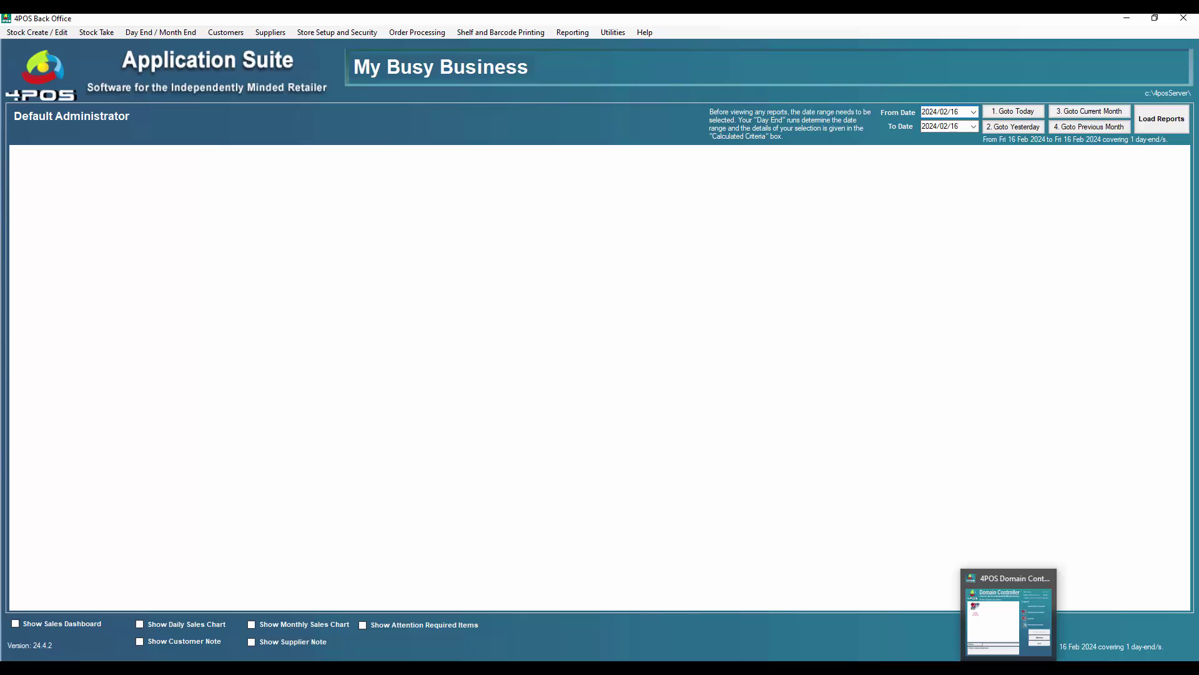
left_click(980, 627)
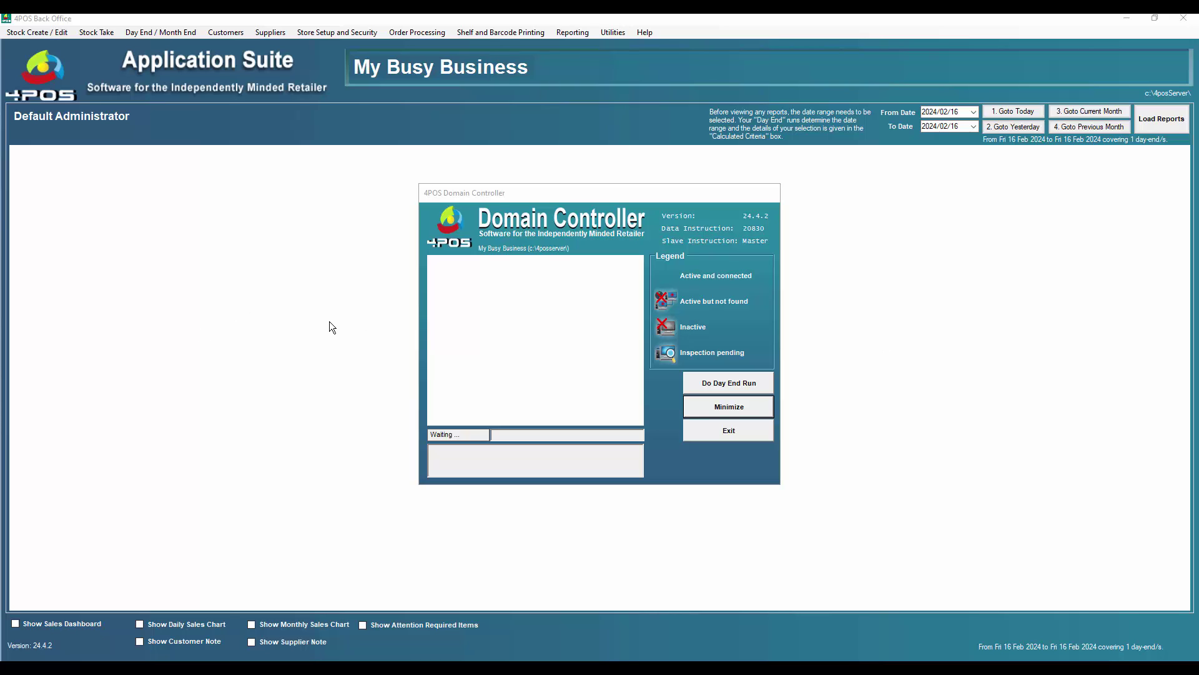
left_click(347, 34)
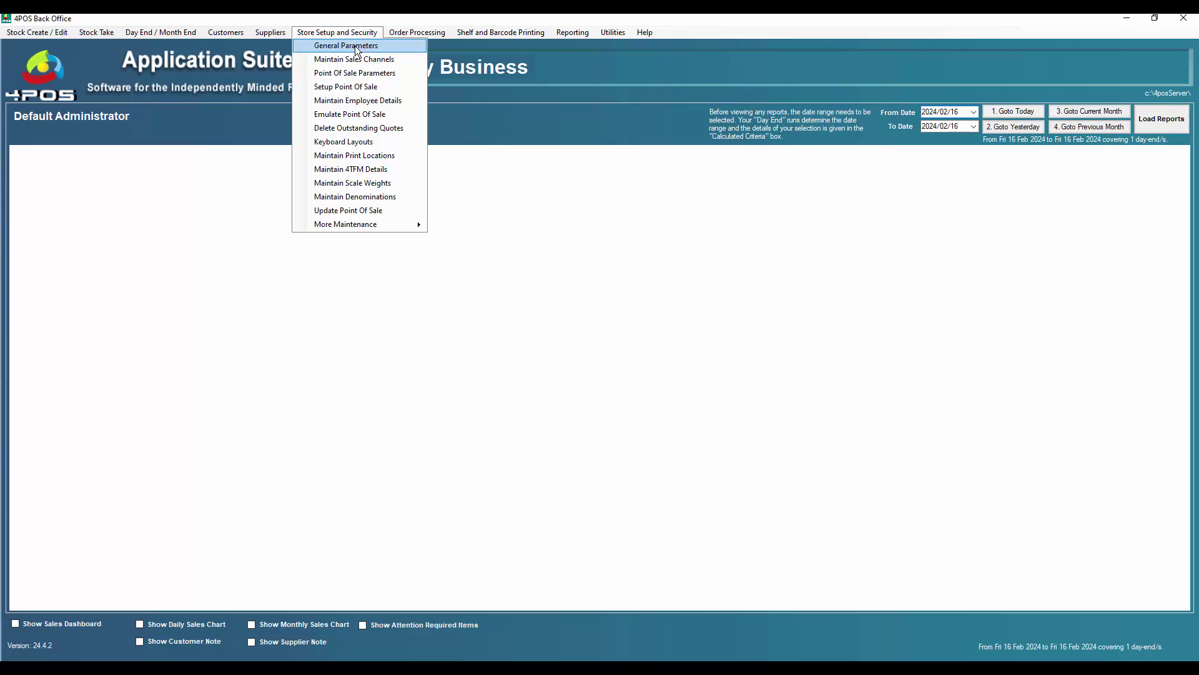
Reopen the Server point of sale details and untick Kitchen Monitor
left_click(356, 86)
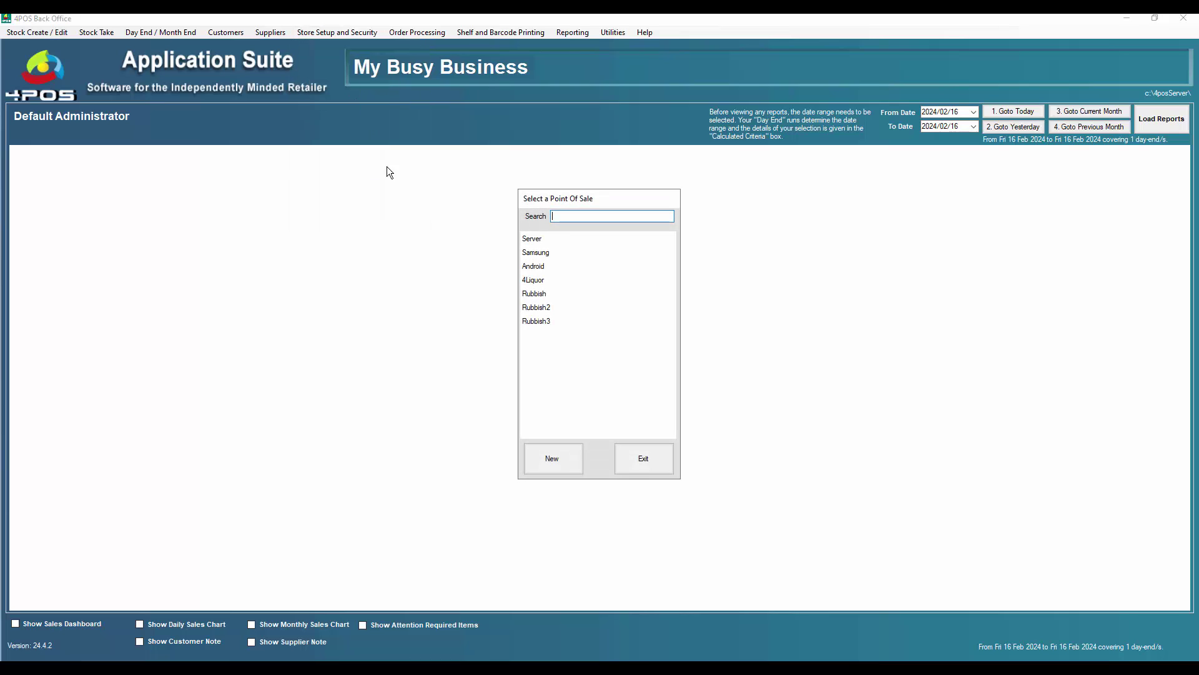
left_click(546, 238)
double_click(546, 238)
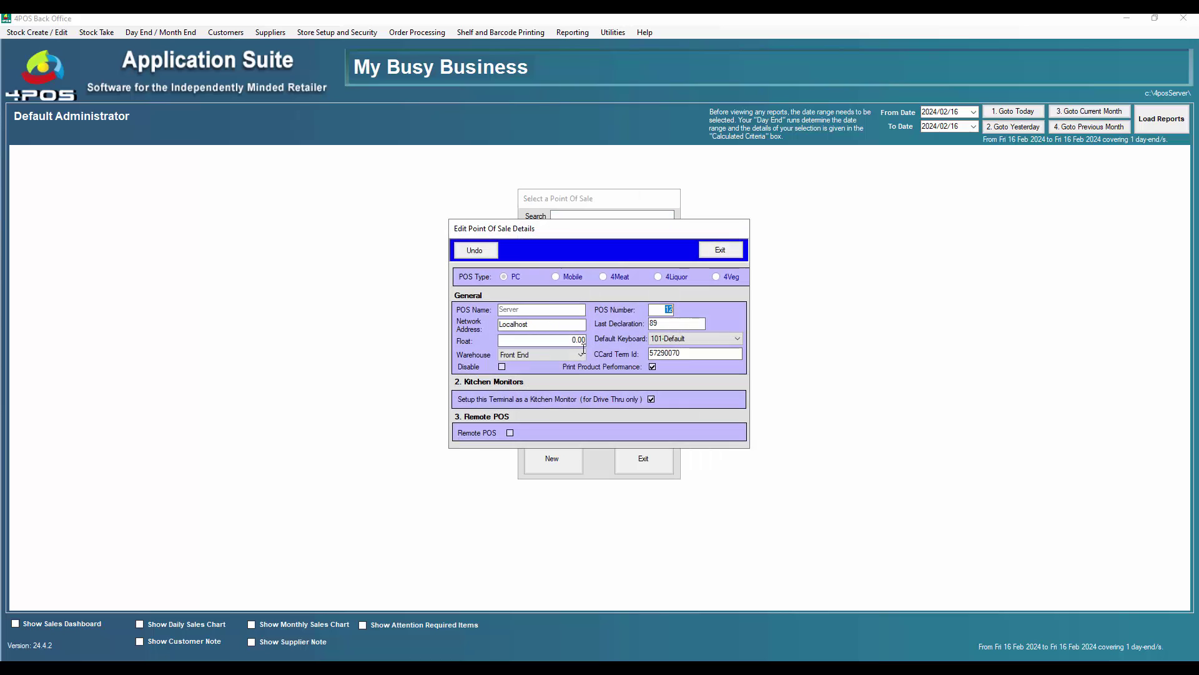
left_click(651, 399)
Dismiss both Remote POS not-configured warnings, leaving Remote POS off, and close the Server details
left_click(511, 433)
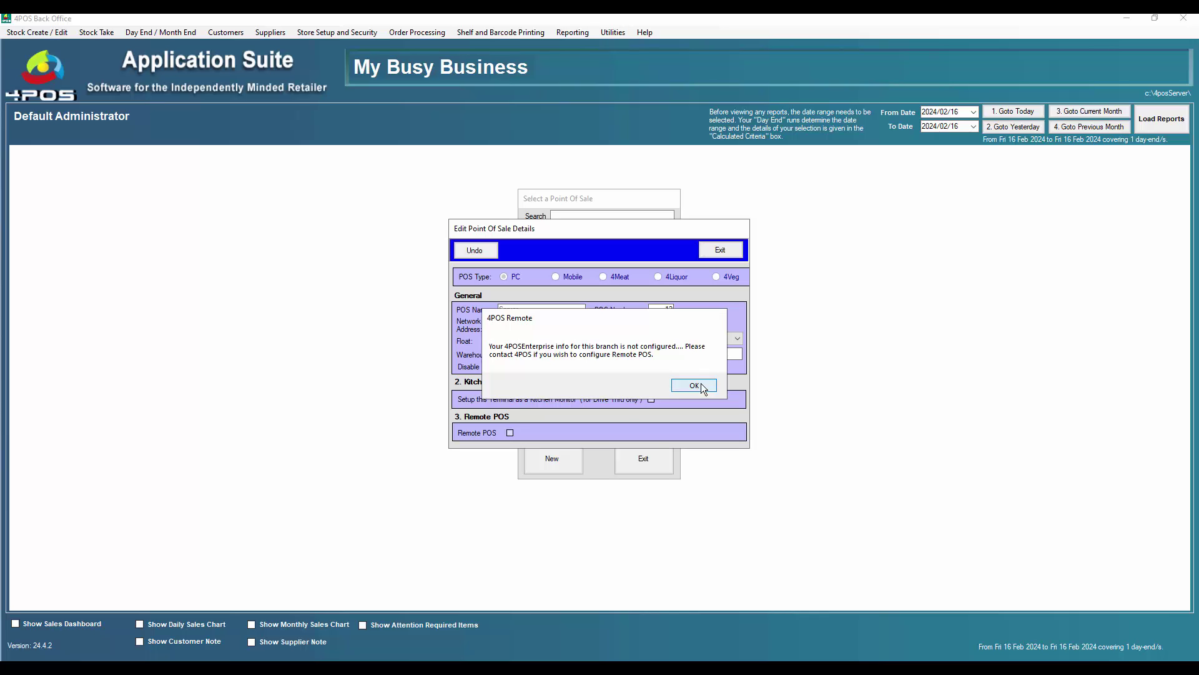
left_click(695, 386)
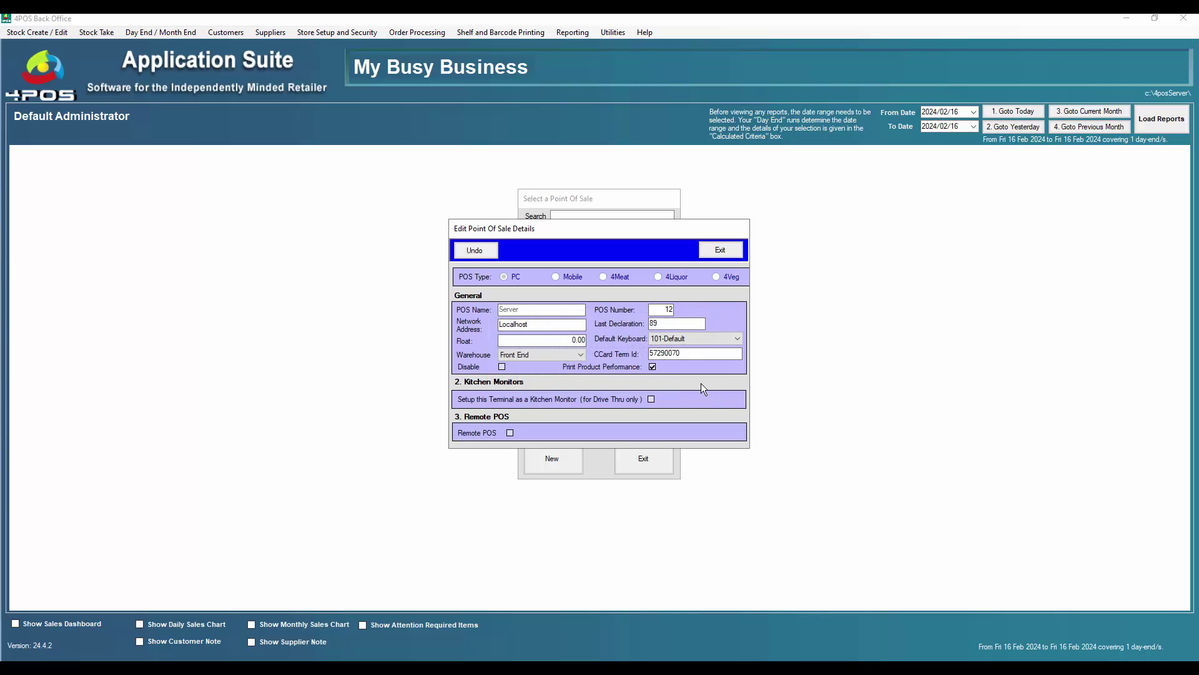
left_click(510, 433)
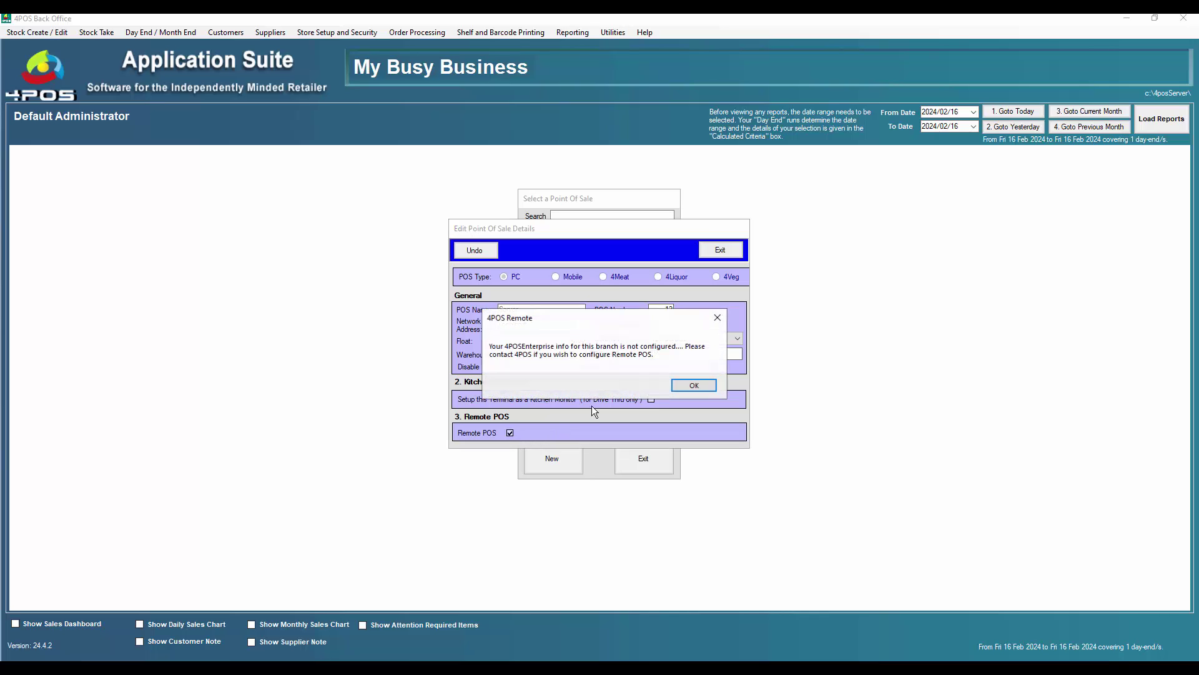
left_click(689, 387)
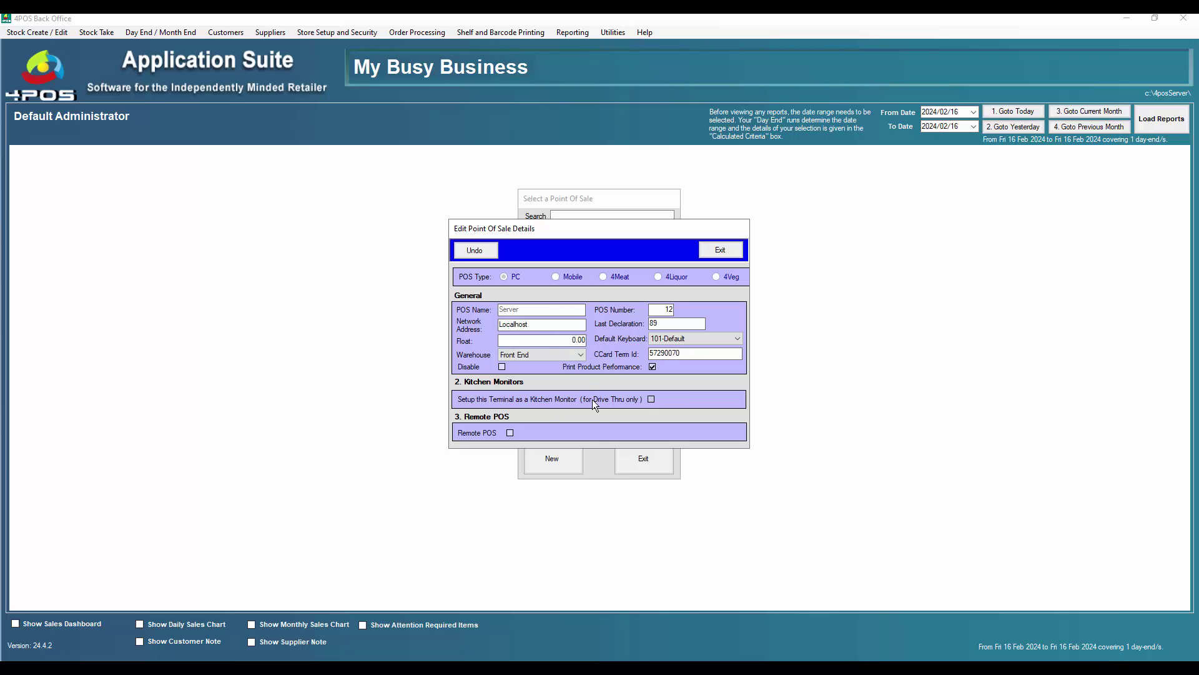
left_click(720, 251)
Exit the points-of-sale list without running the POS update, restore the Domain Controller, and switch to 4POS Touch
left_click(649, 459)
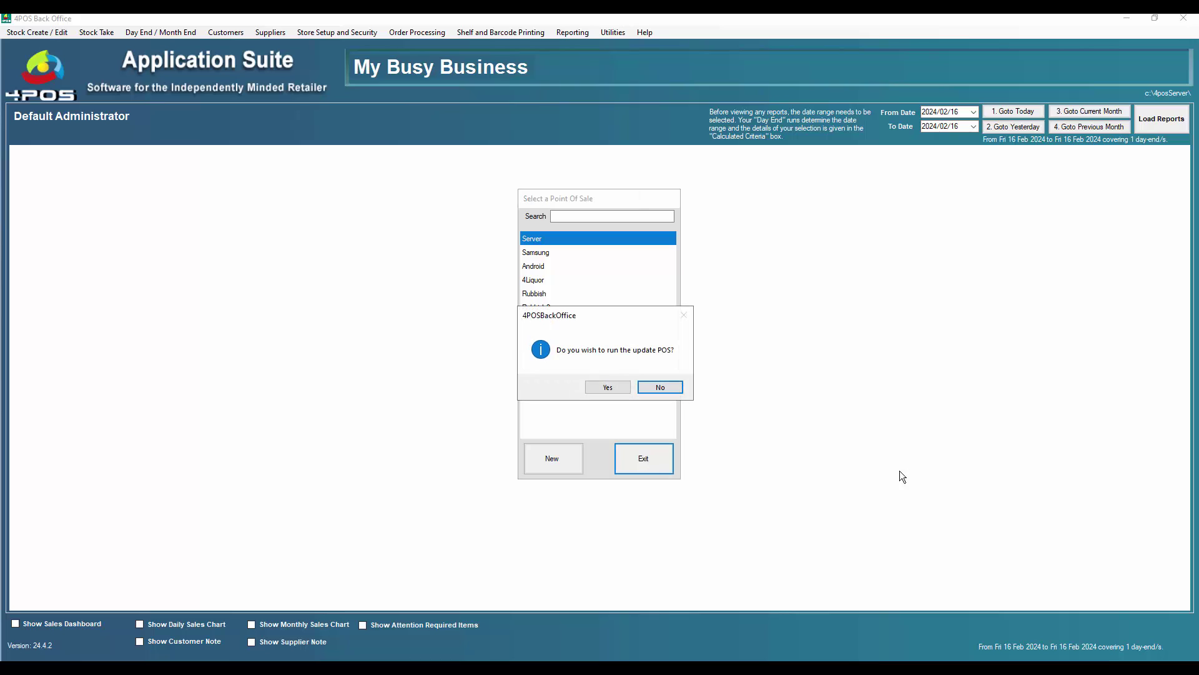
left_click(680, 389)
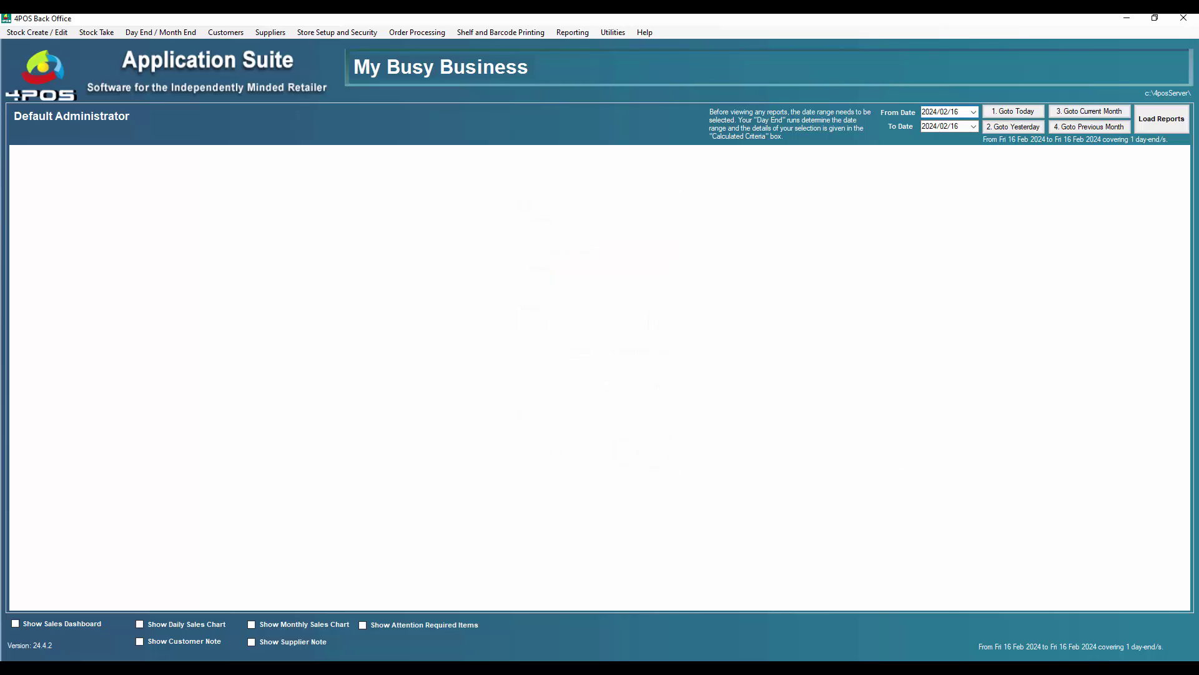
left_click(1003, 617)
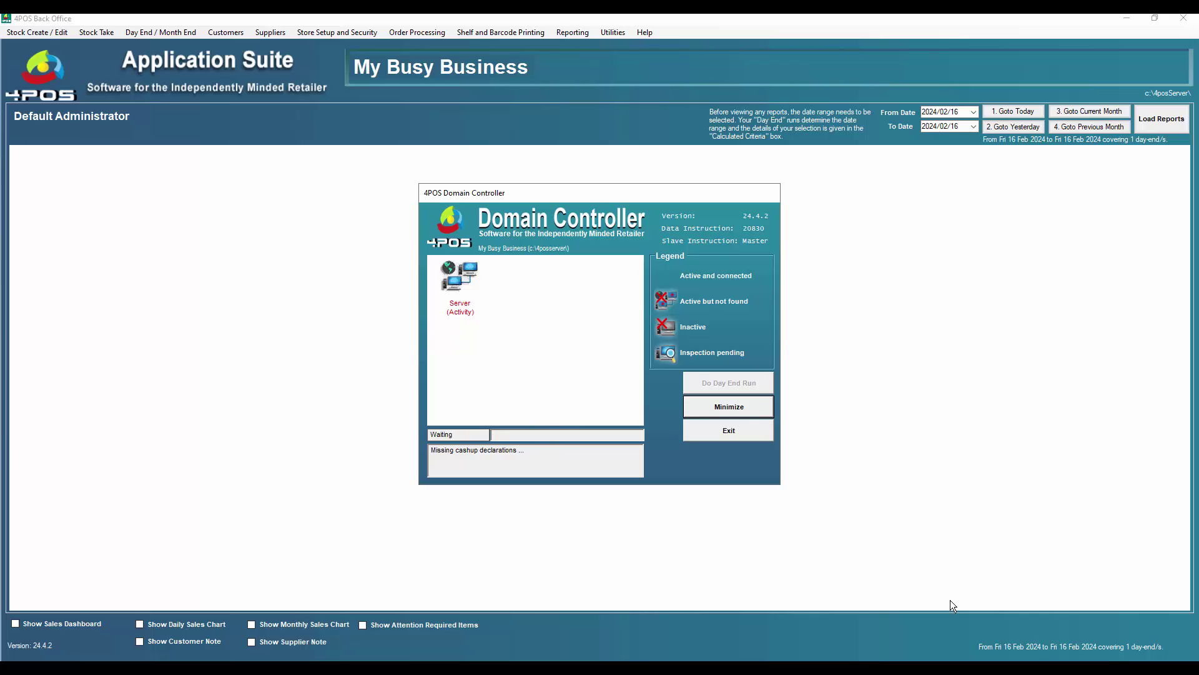
mouse_move(923, 667)
left_click(928, 625)
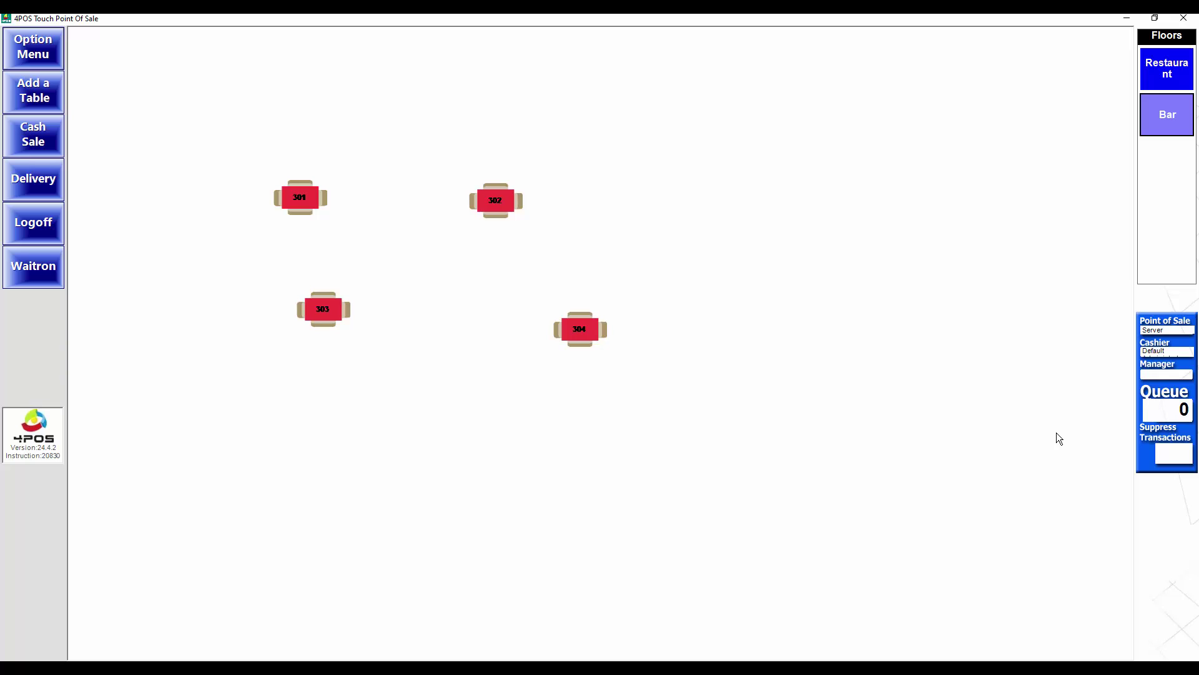
Start a Waitron Cashup from Option Menu > Cashup, cancel at the Waitron Name prompt, and reopen Option Menu
left_click(33, 47)
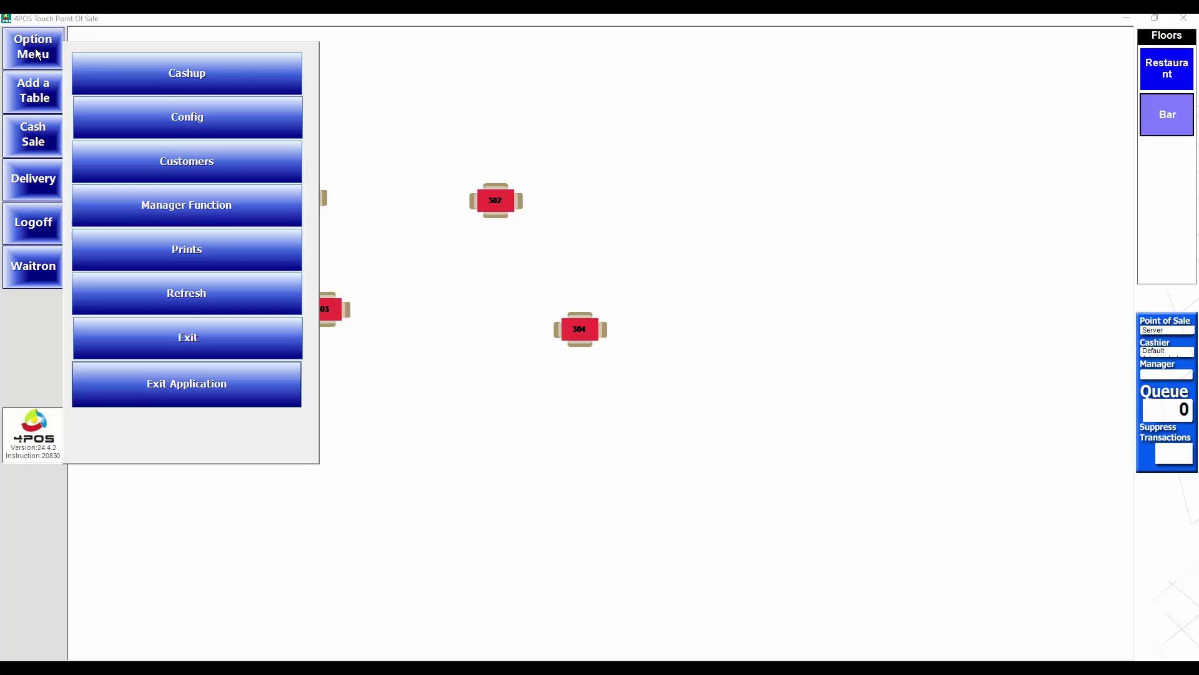
left_click(206, 73)
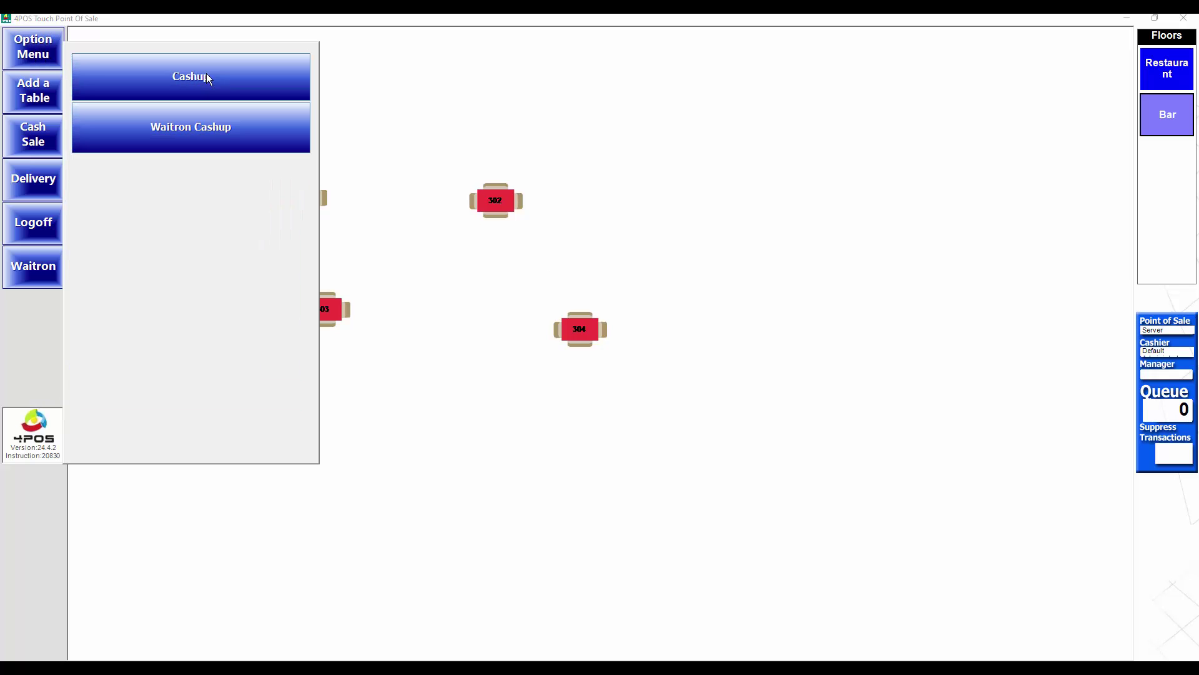
left_click(192, 128)
left_click(1034, 590)
left_click(28, 59)
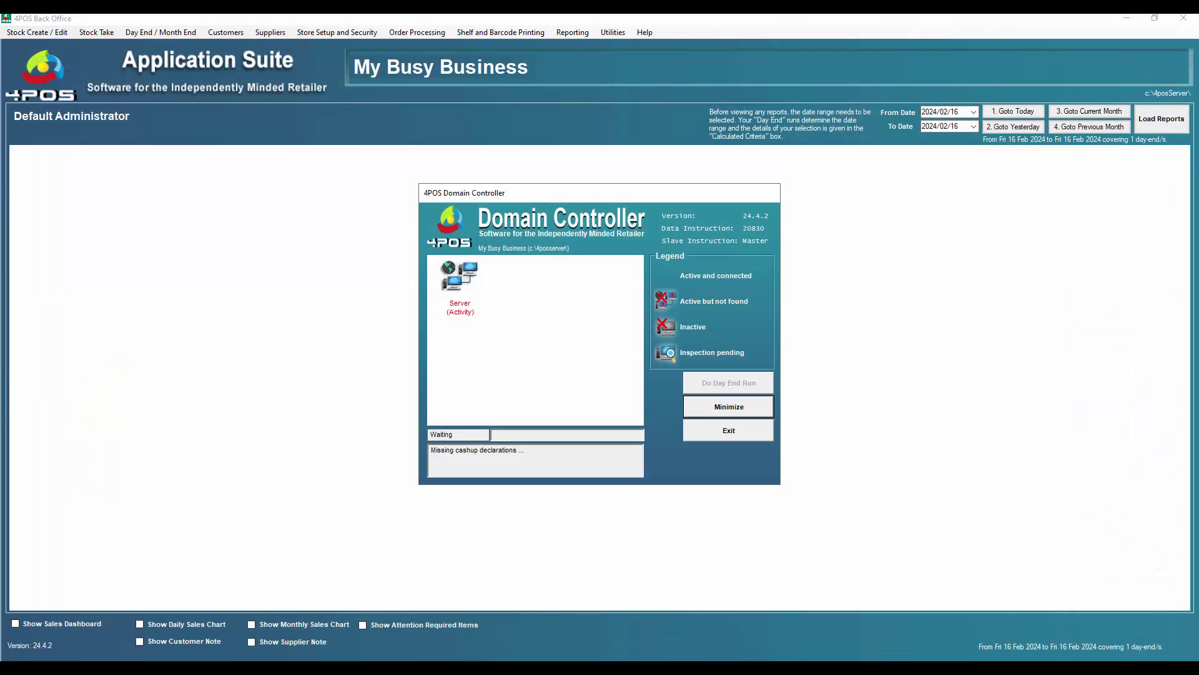
Launch 4POS Scan from Start, log in, and confirm clearing the 6 open transactions
key("super")
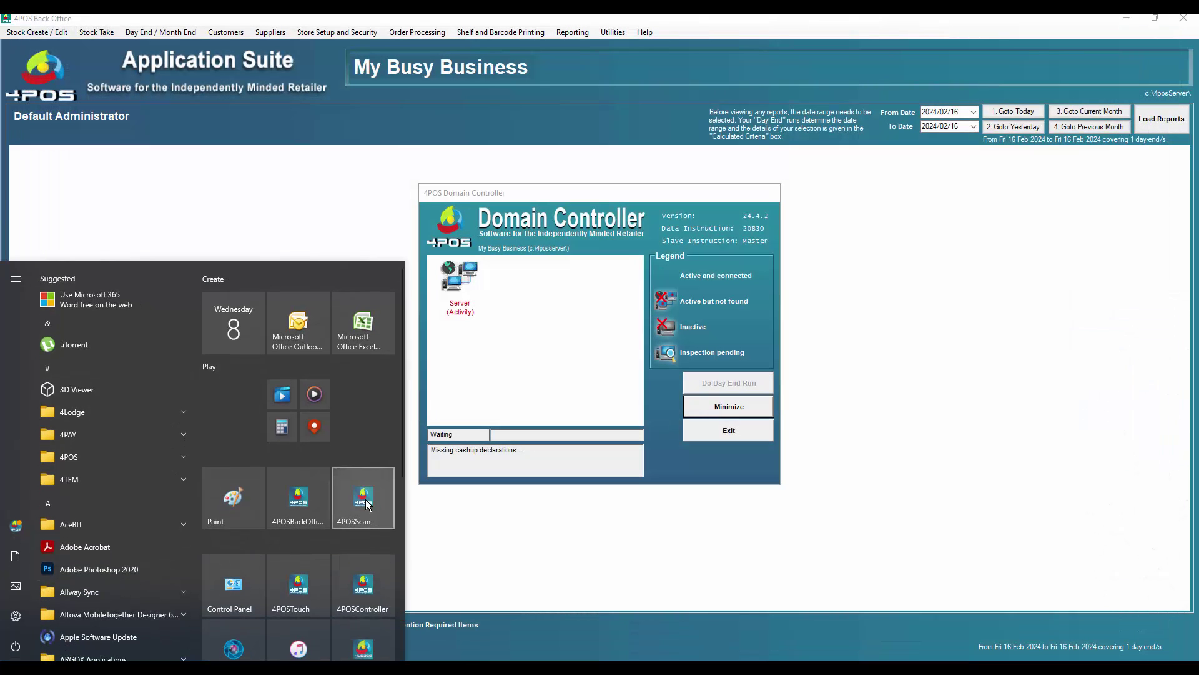
left_click(364, 506)
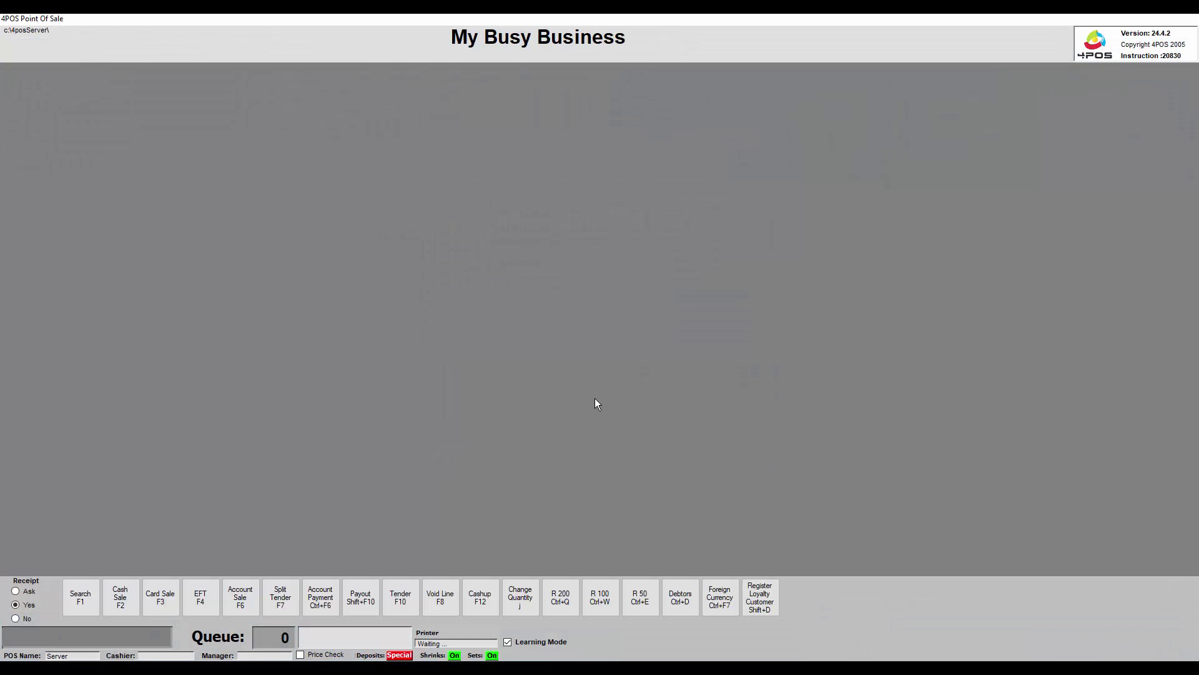
key("Return")
key("Return")
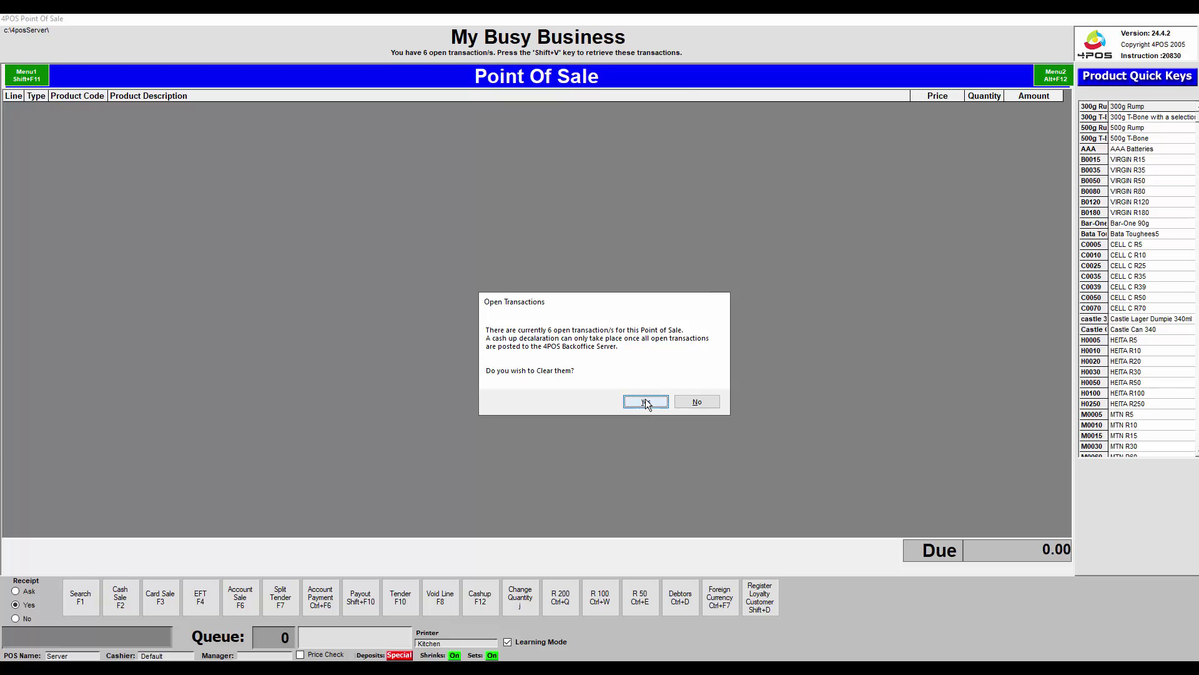
left_click(646, 402)
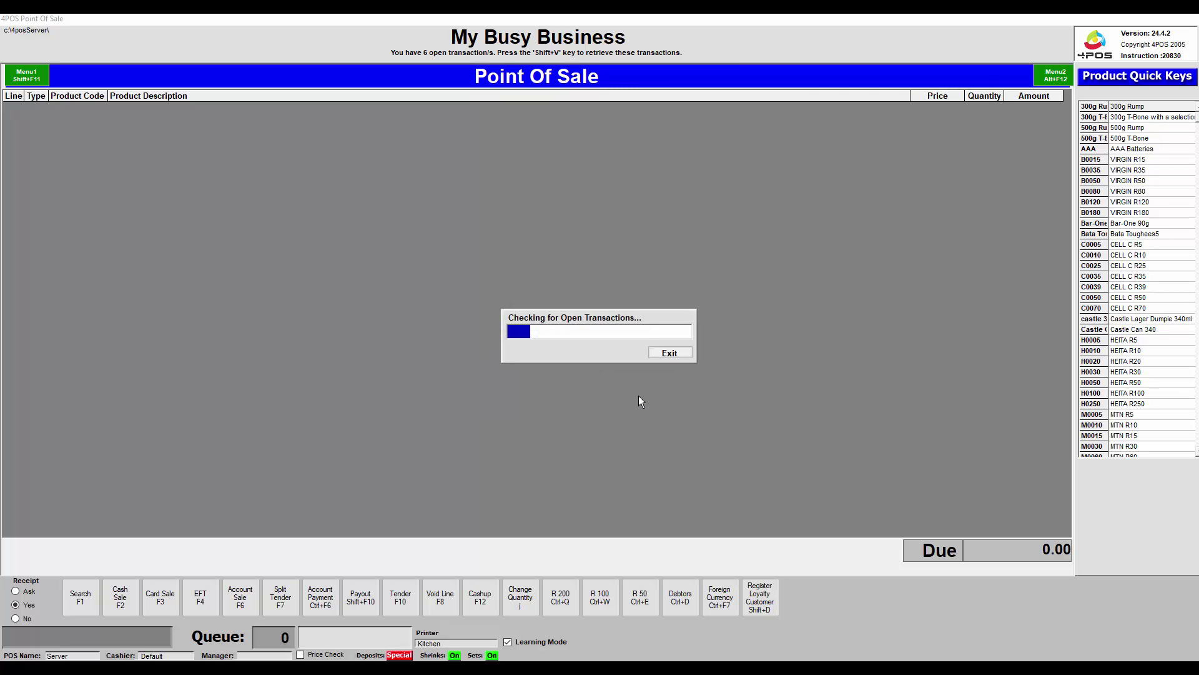